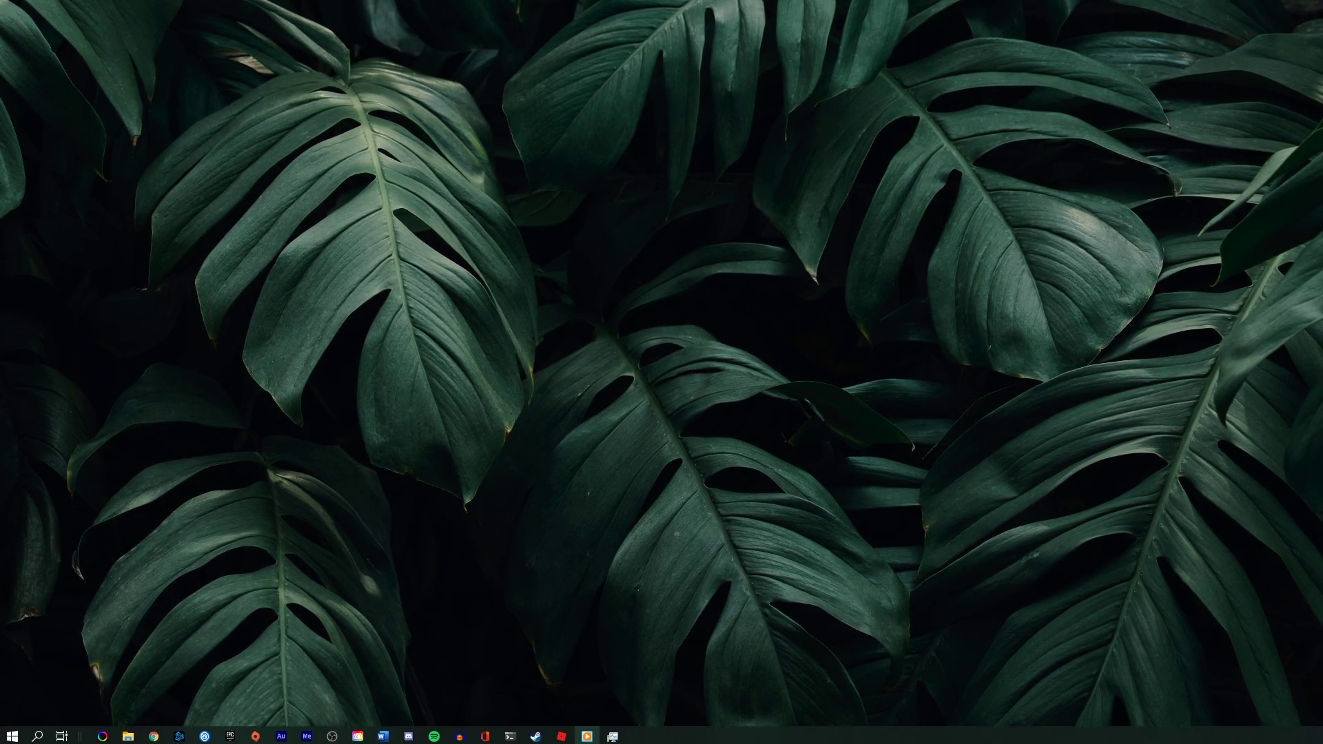
Bring back the Roblox Downdetector page and review its 24-hour problems chart.
click(153, 734)
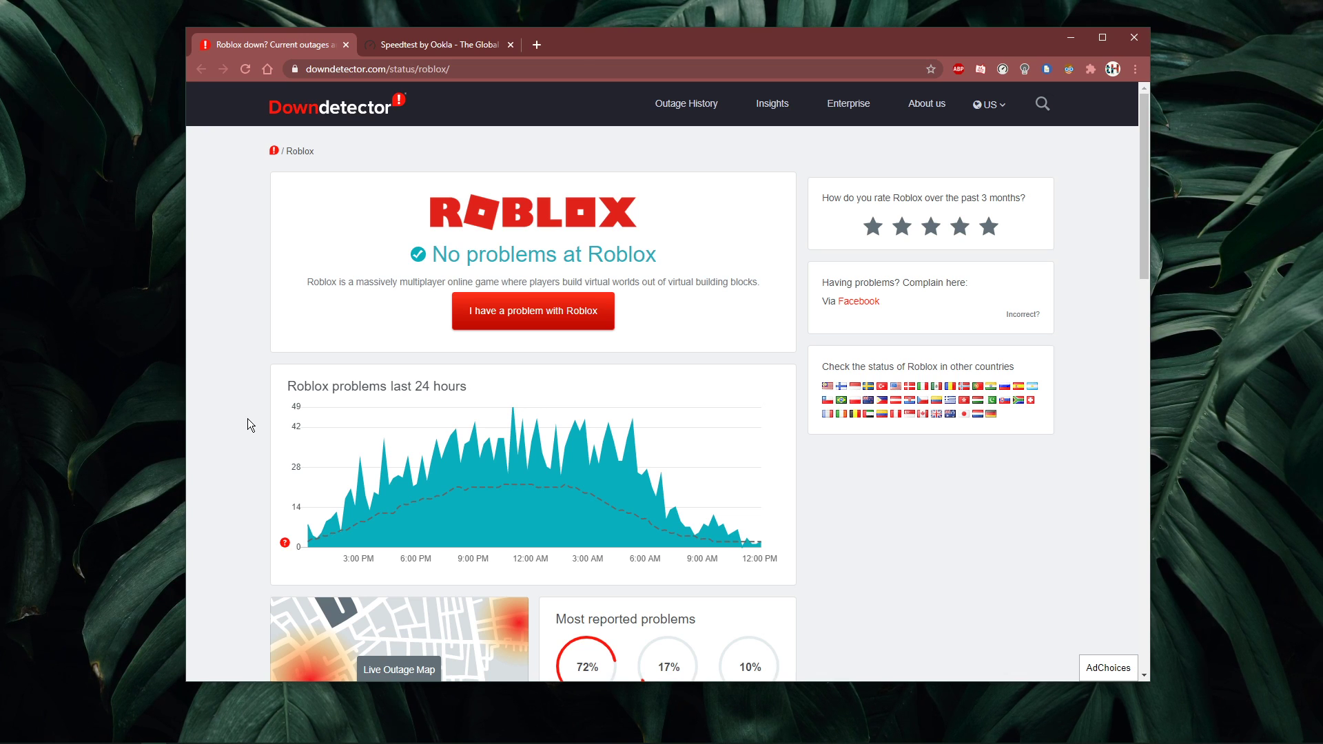
scroll(276, 427, down, 1)
mouse_move(562, 471)
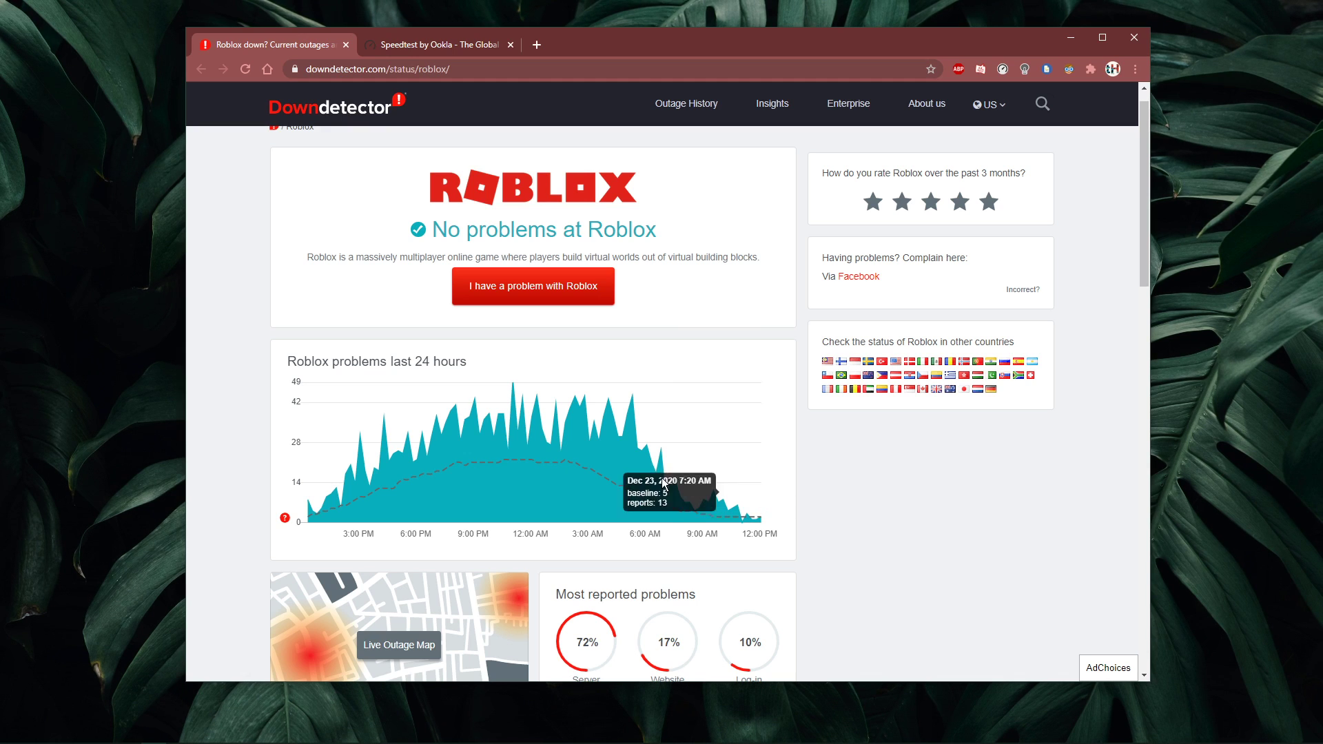
scroll(618, 493, down, 1)
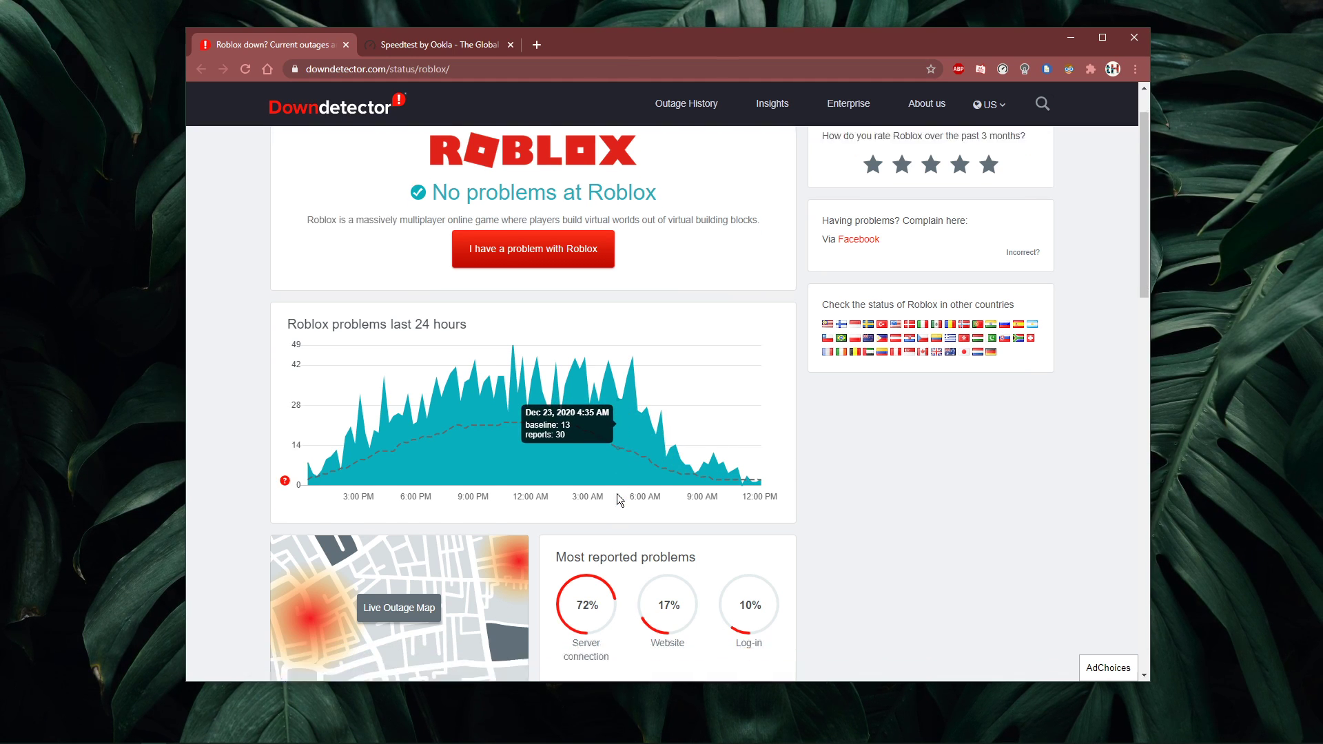
scroll(618, 493, down, 2)
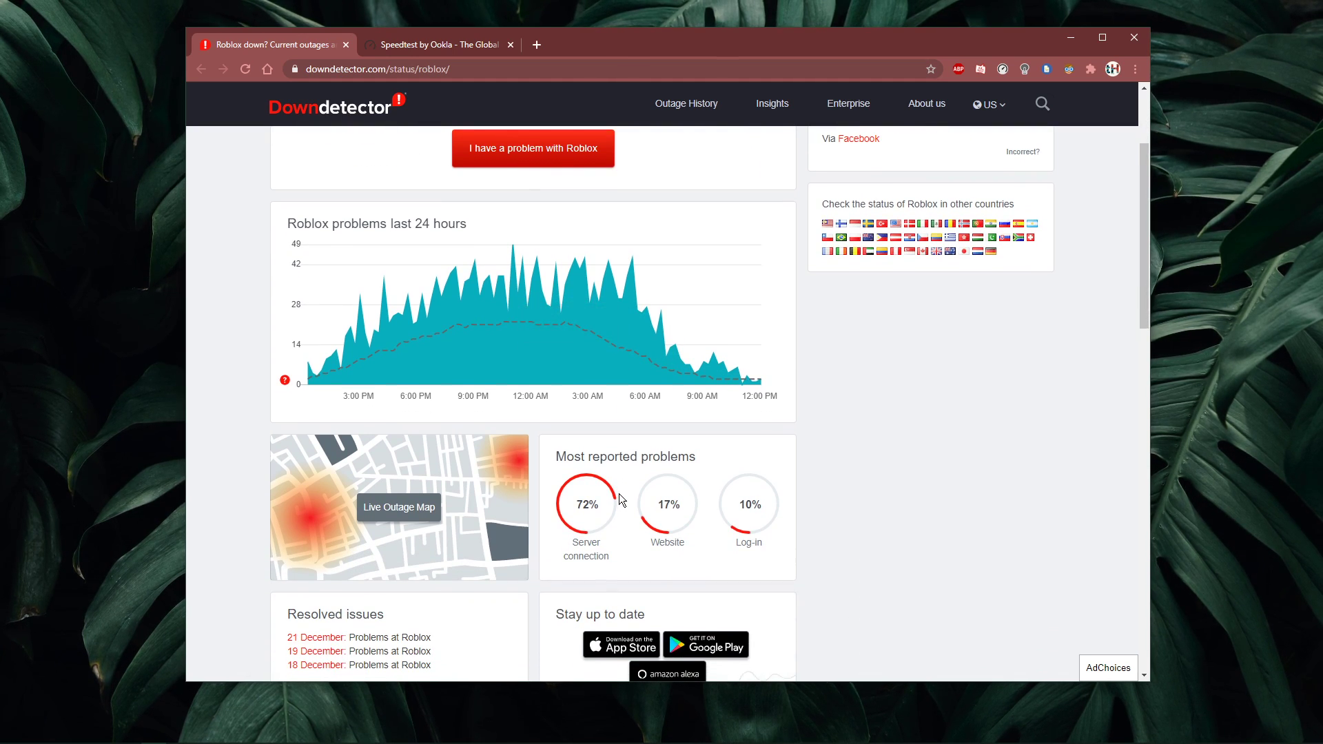
View the Roblox live outage map, then return to the status page.
click(415, 503)
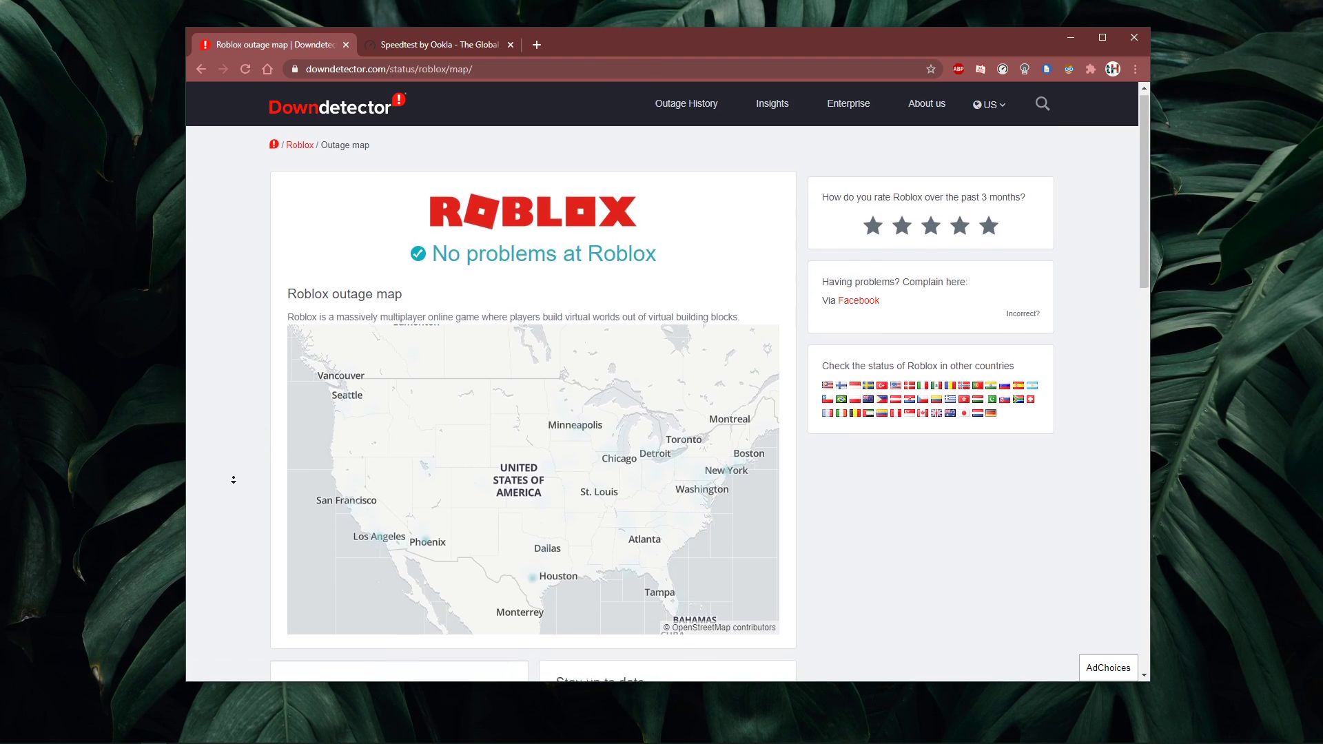
scroll(233, 480, down, 8)
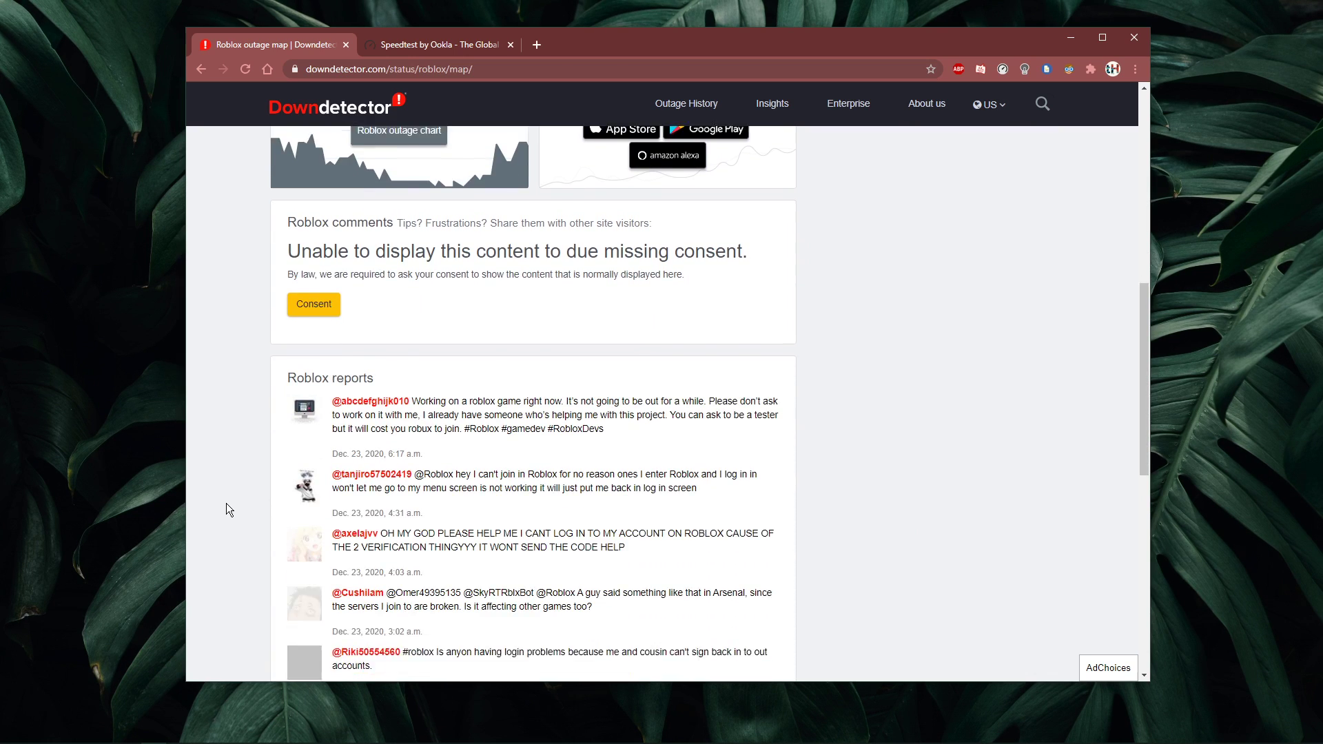
scroll(226, 503, up, 8)
key(alt+Left)
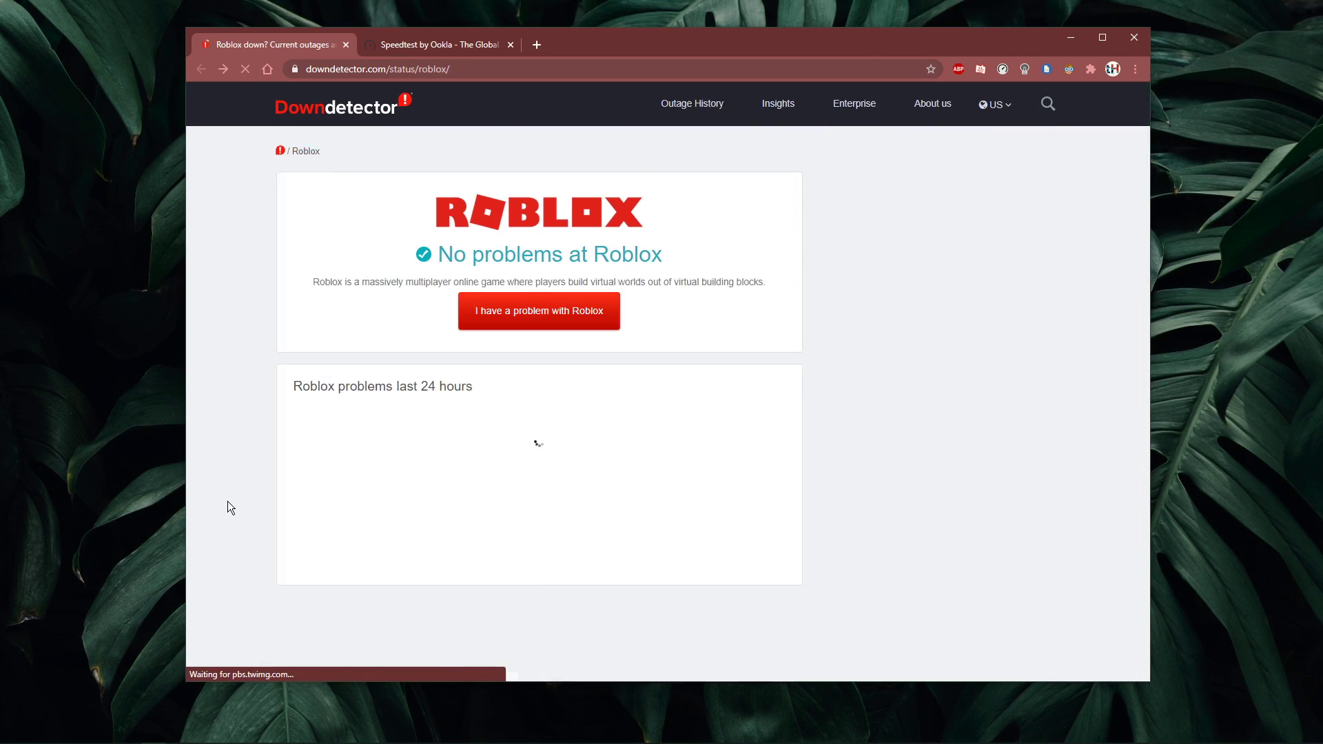
scroll(228, 502, up, 3)
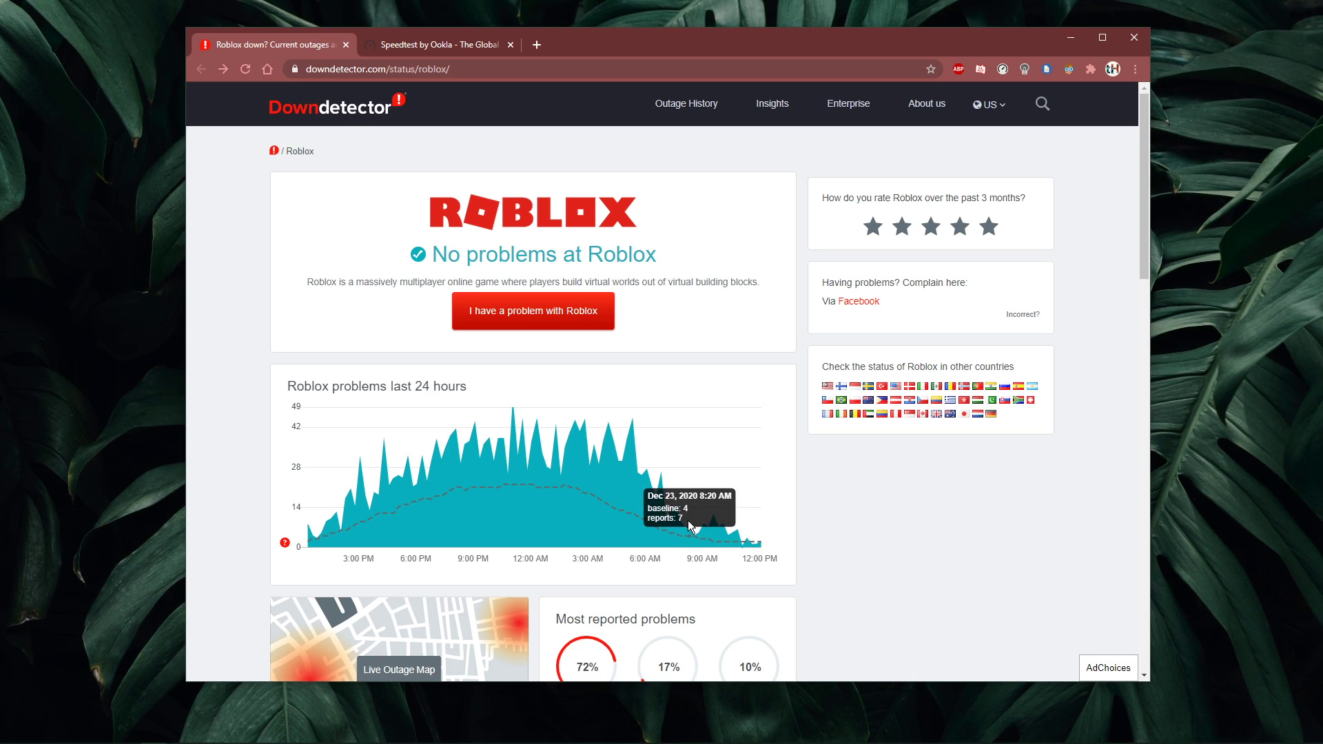
Run a connection speed test on the Speedtest by Ookla page.
click(445, 40)
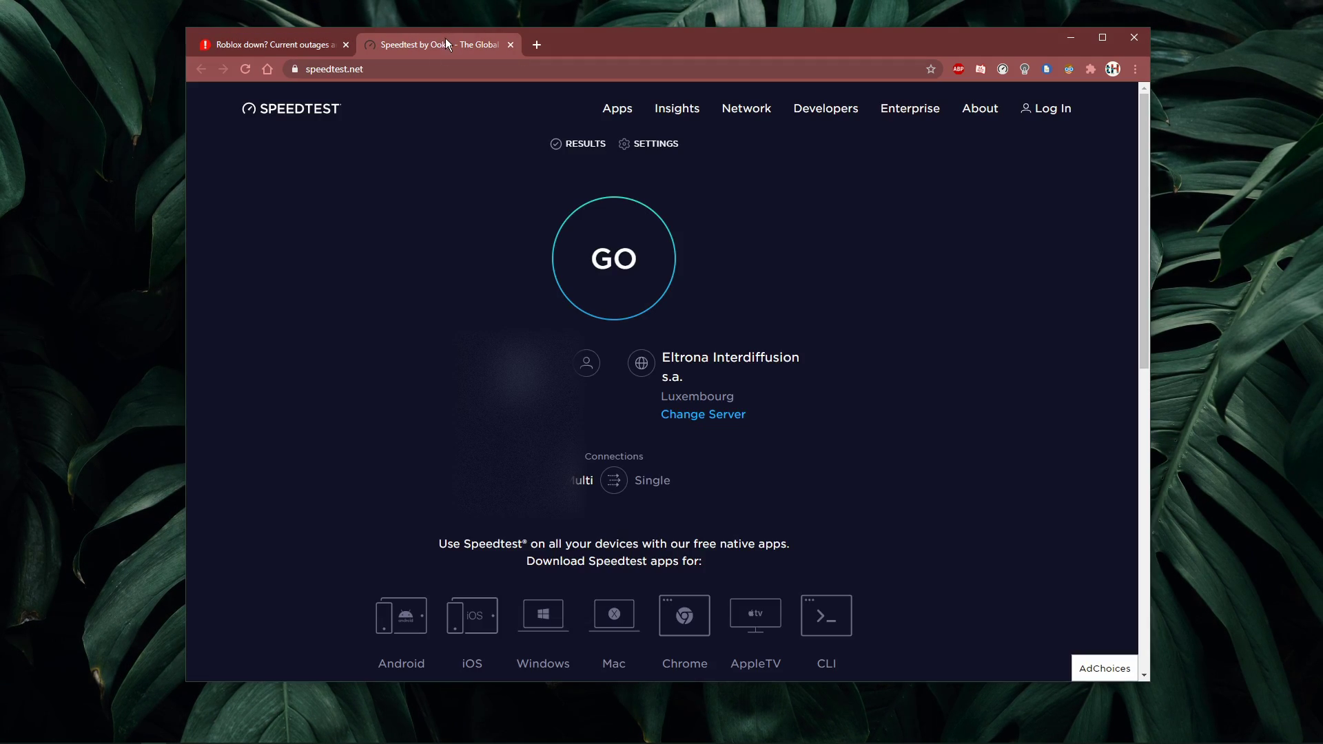
click(596, 269)
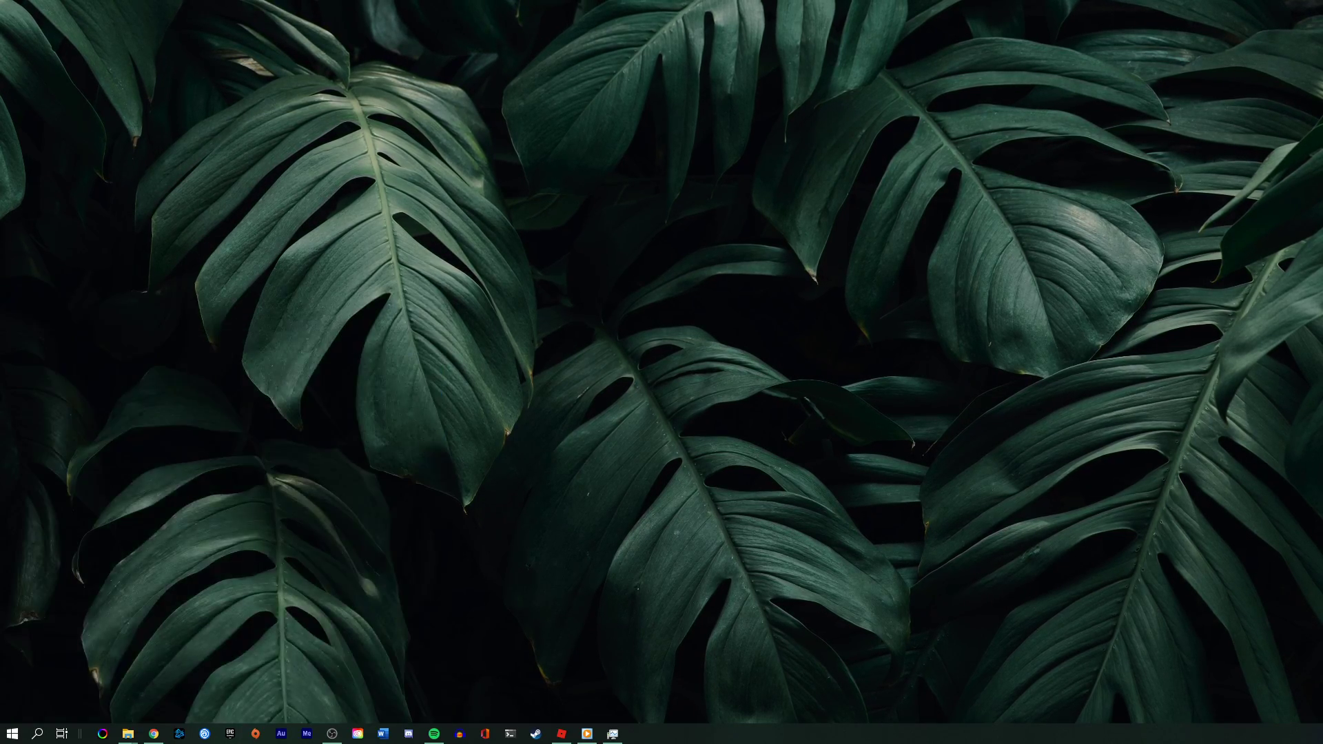
key(super)
Launch Command Prompt and ping google.com to check for packet loss.
text(cmd)
click(43, 337)
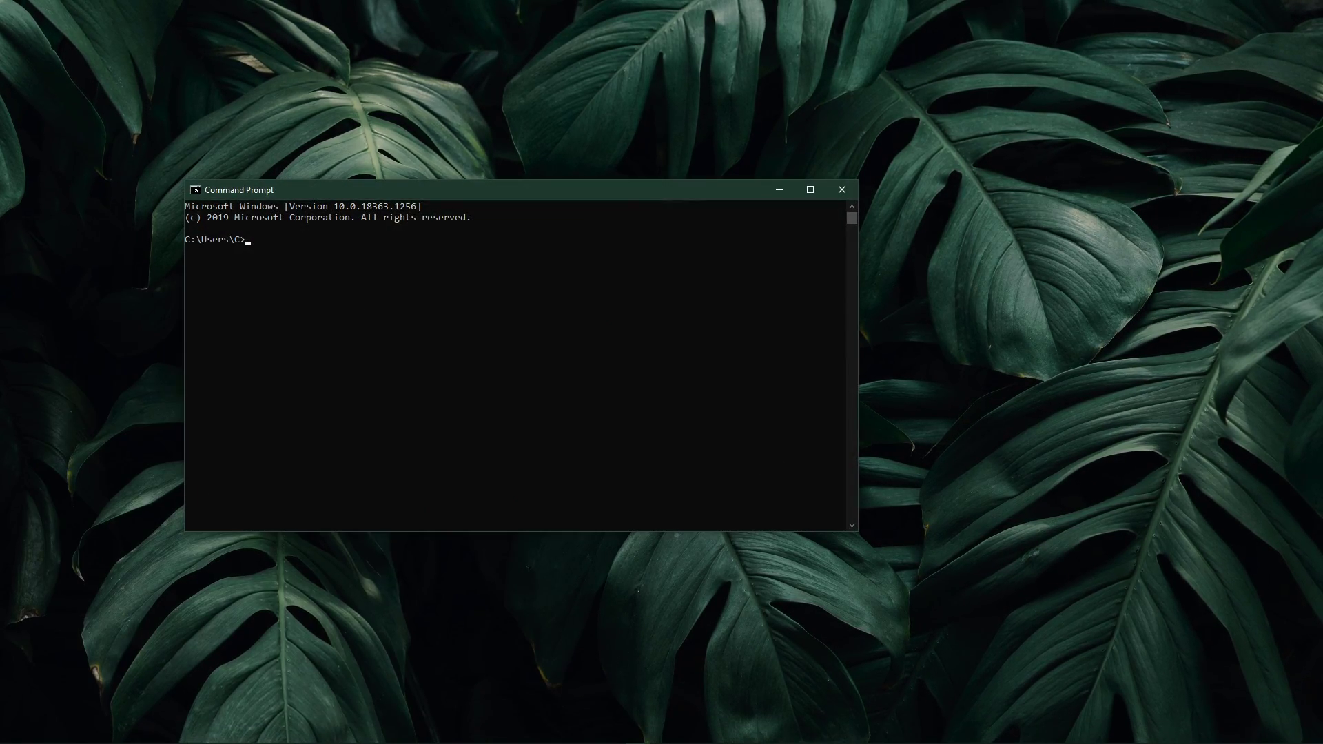
drag(620, 191, 740, 182)
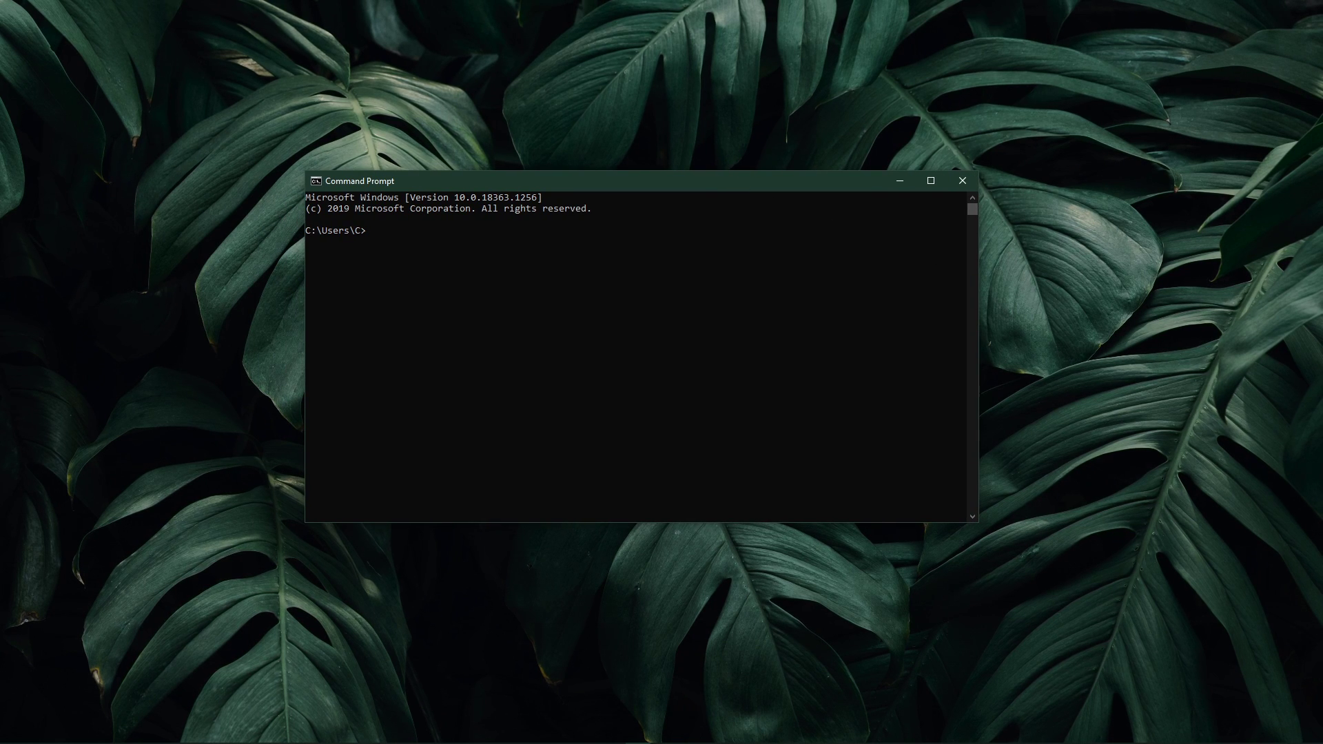
text(ping google.com)
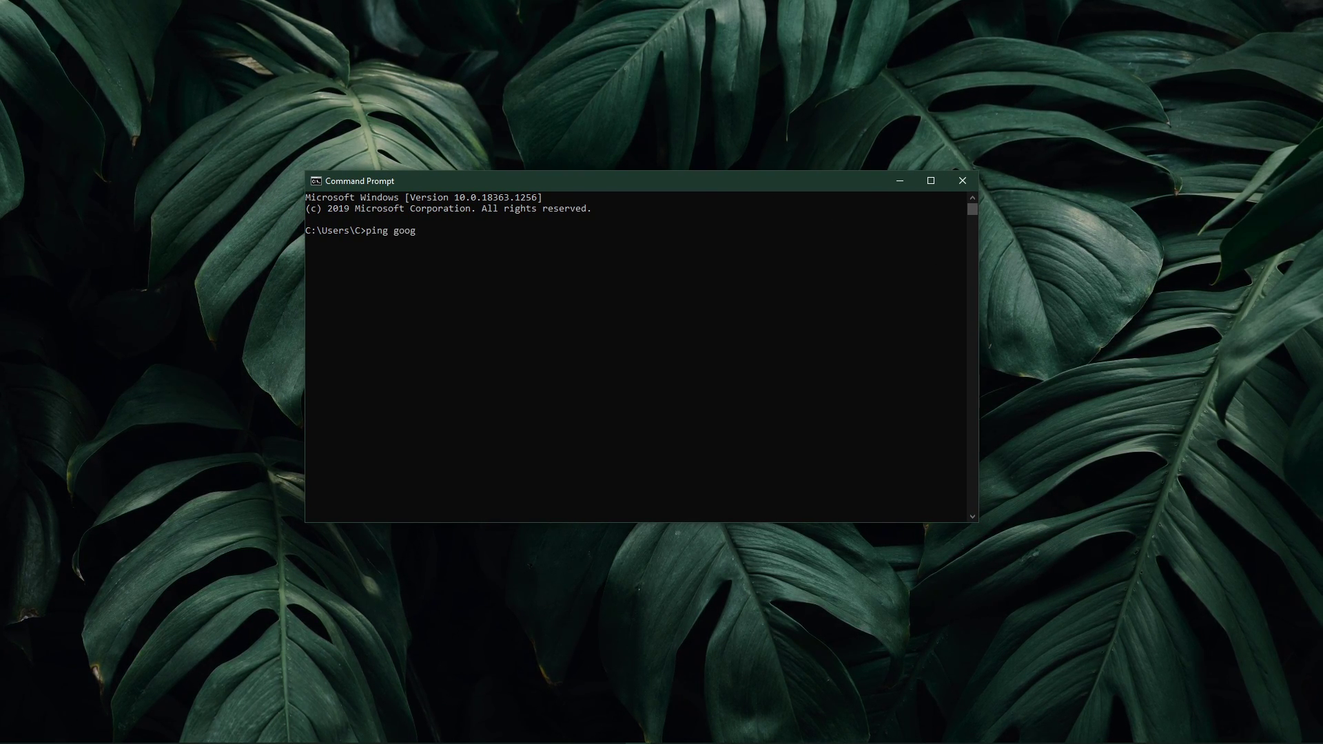
key(Return)
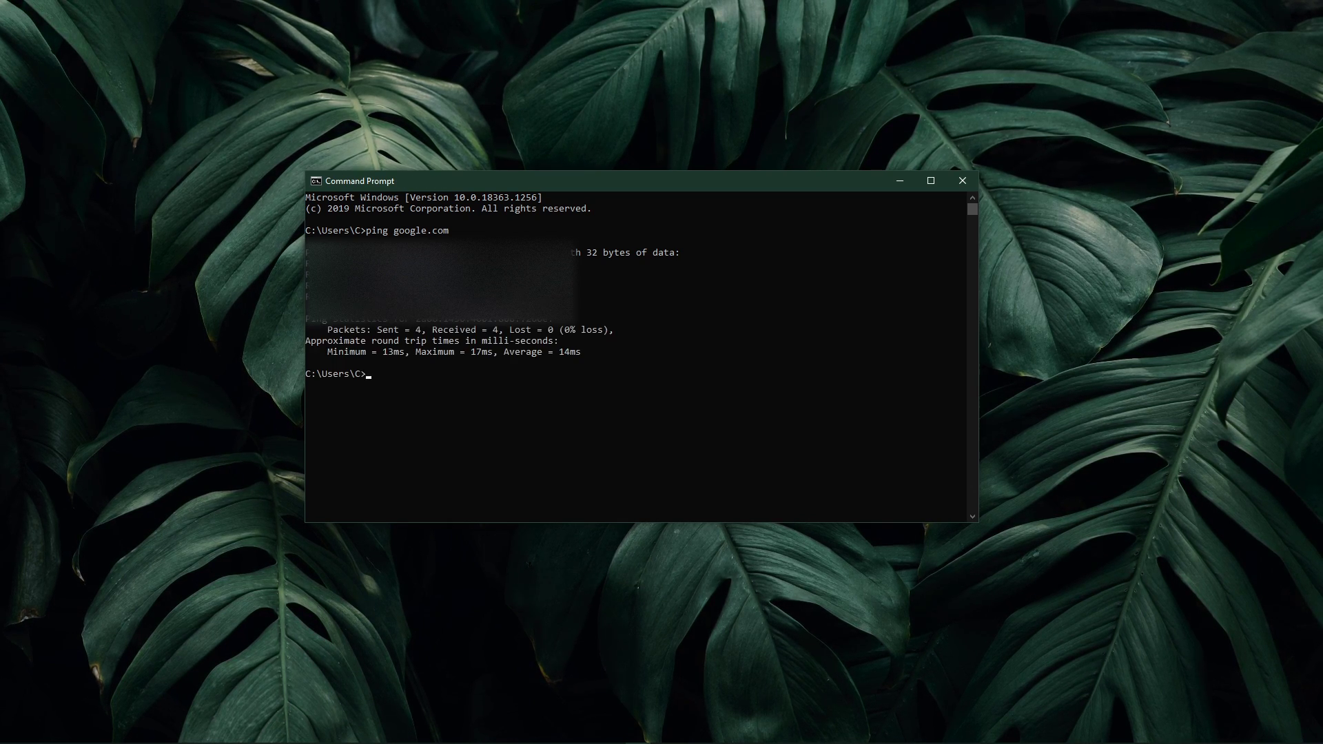
Flush the DNS resolver cache with ipconfig /flushdns and exit the console.
text(ipconfig /flushdns)
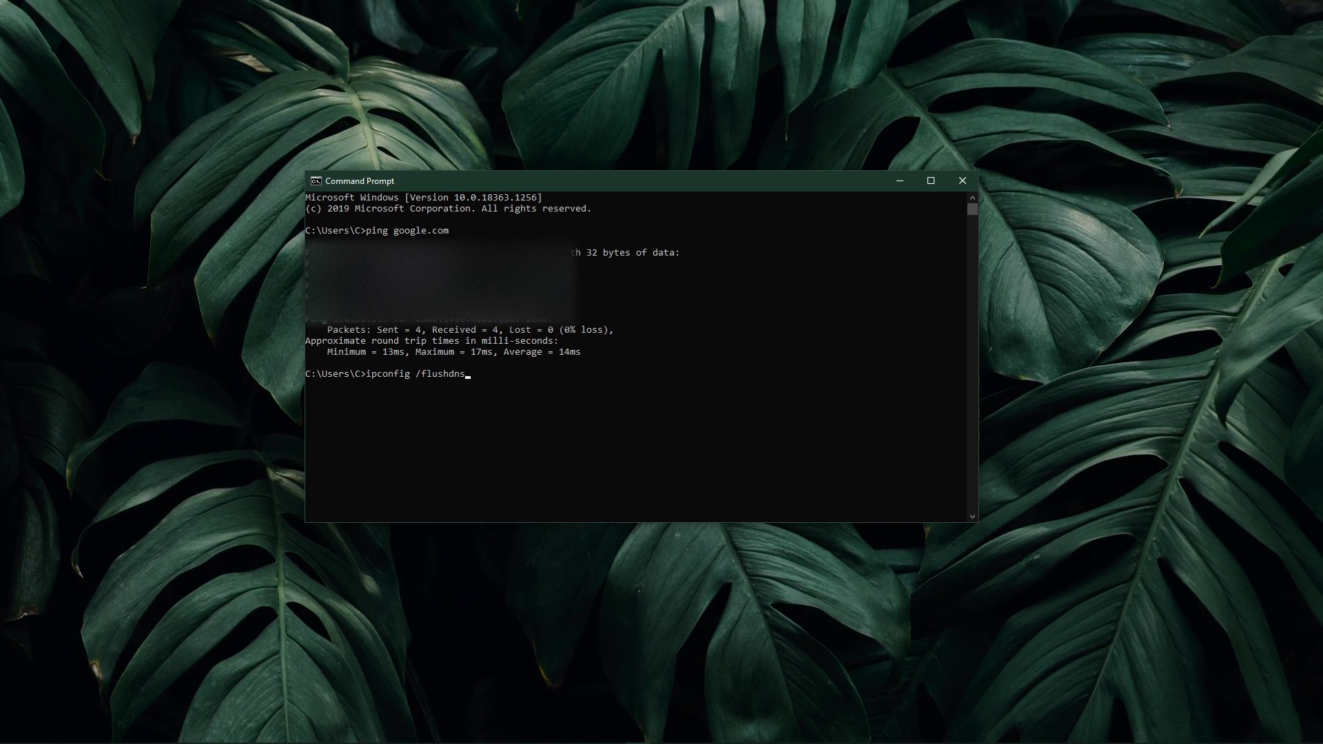
key(Return)
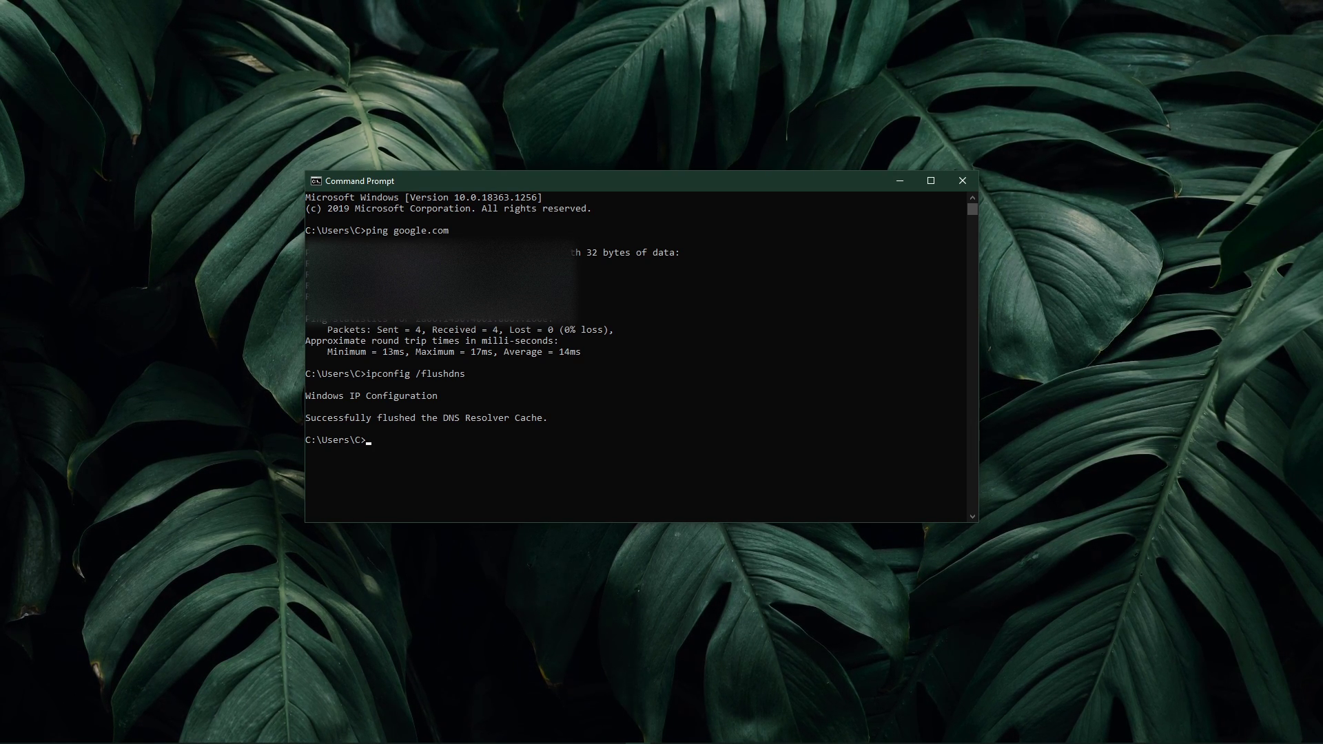
text(exit)
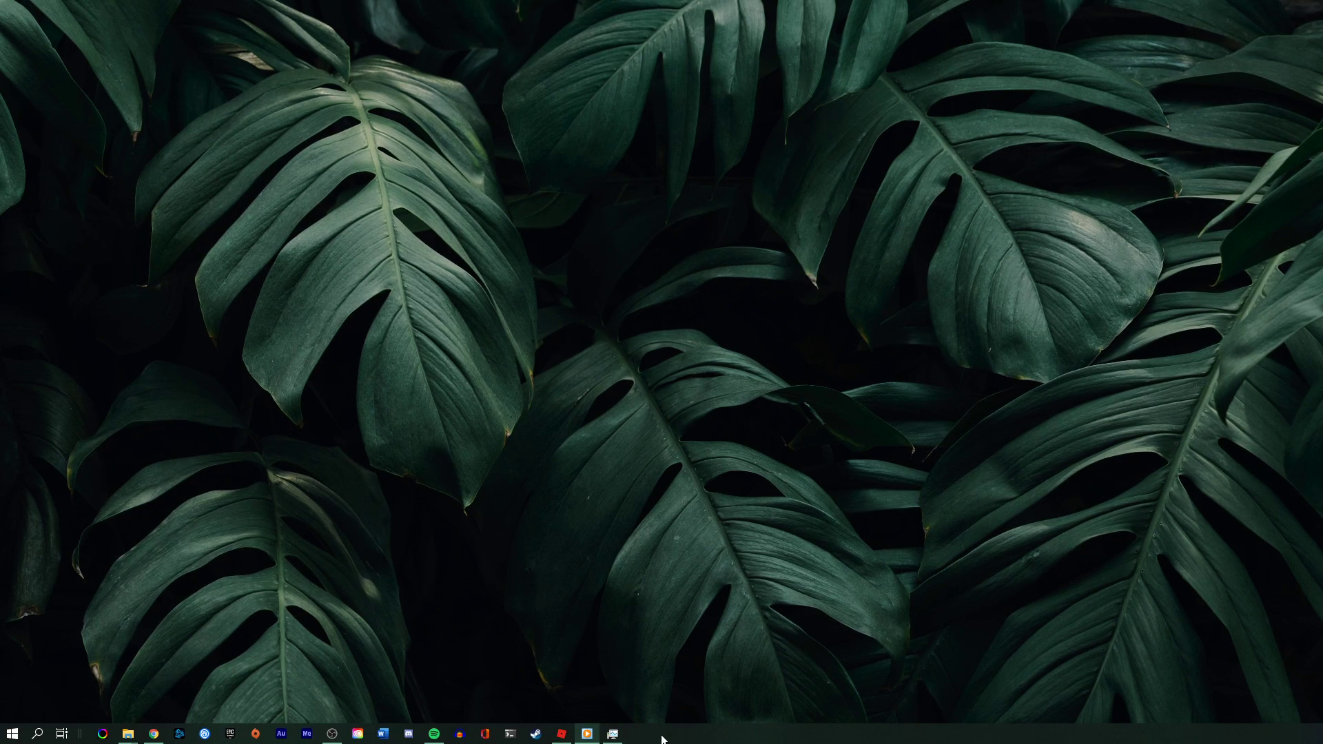
Open Task Manager and launch Resource Monitor from its Performance view.
key(ctrl+shift+Escape)
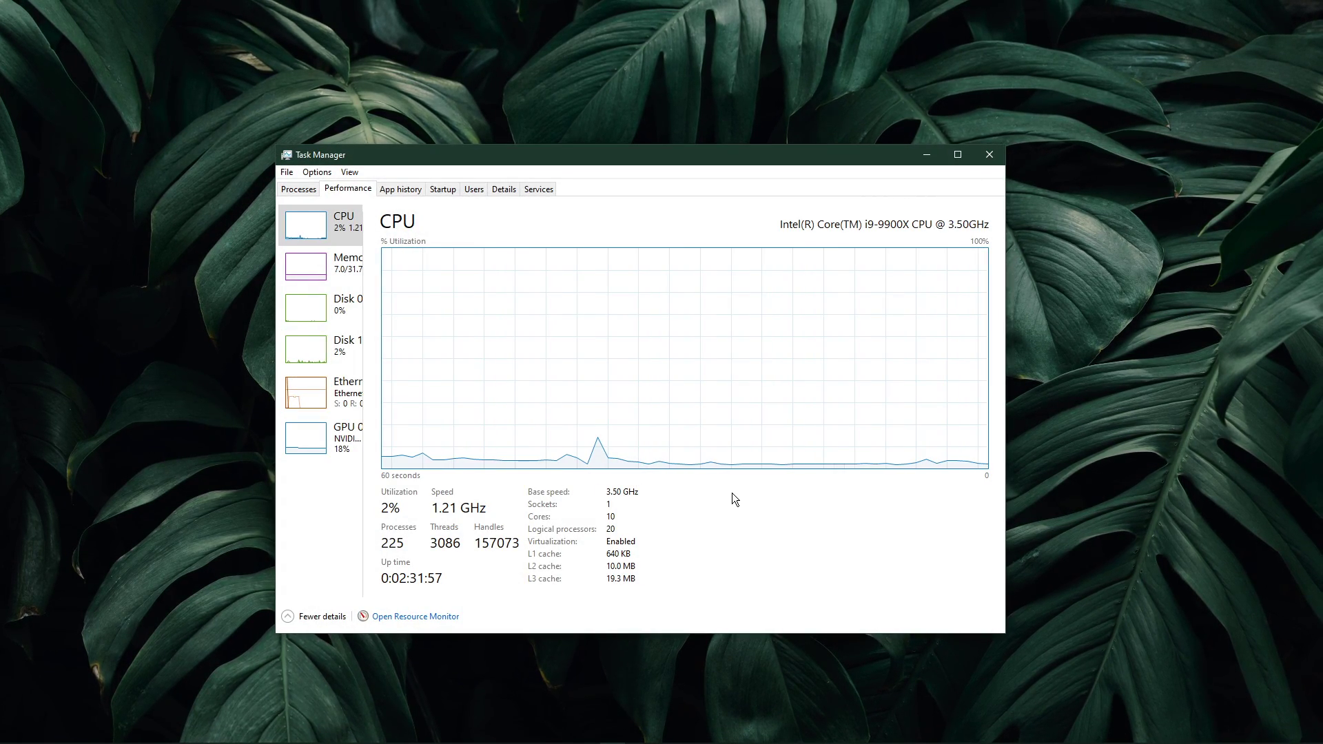
click(448, 617)
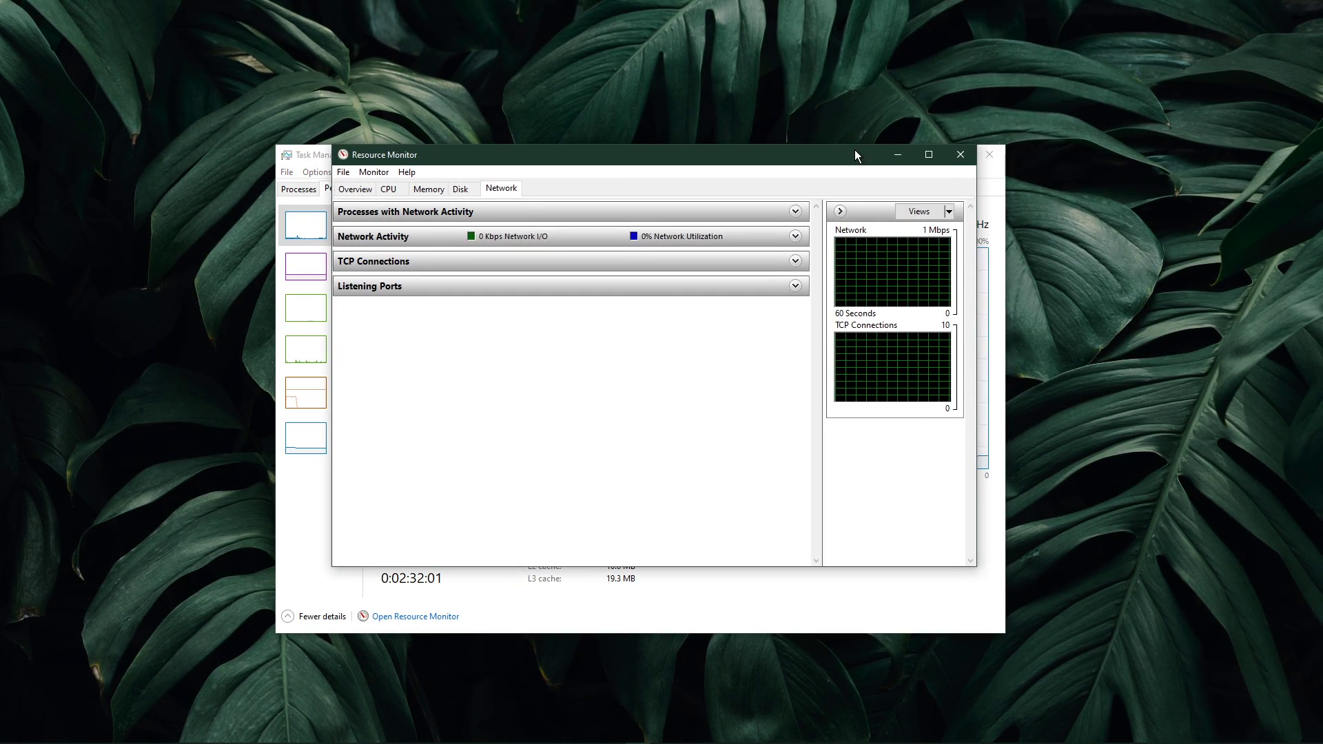
Close Task Manager and inspect the network-active processes, including chrome.exe and steam.exe.
click(982, 150)
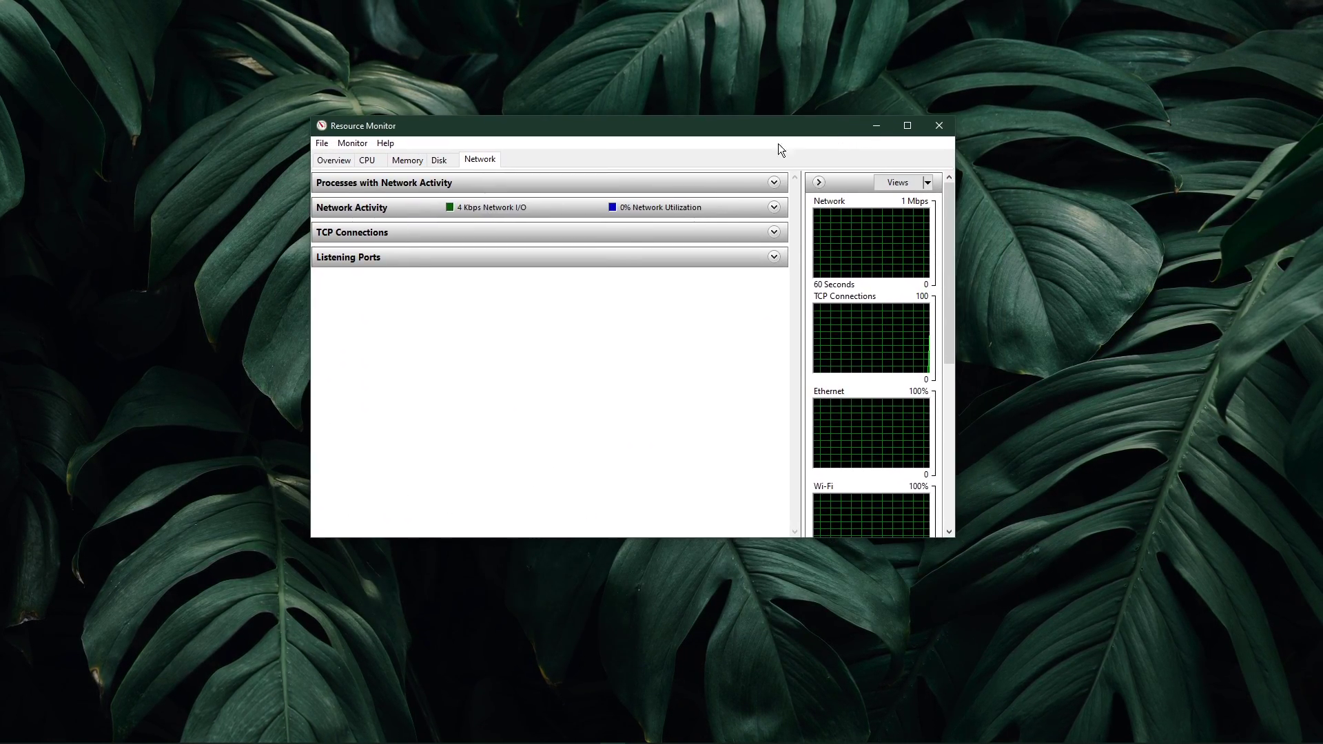
click(680, 182)
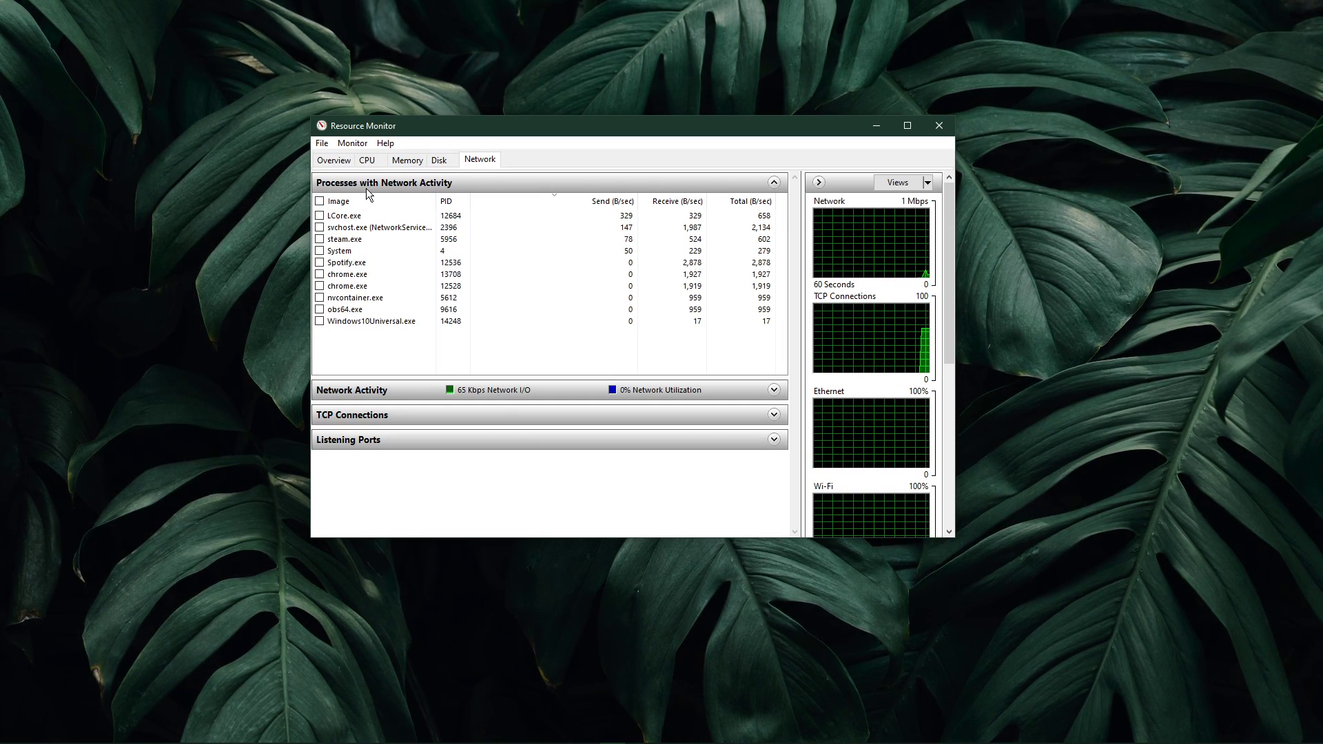
click(386, 272)
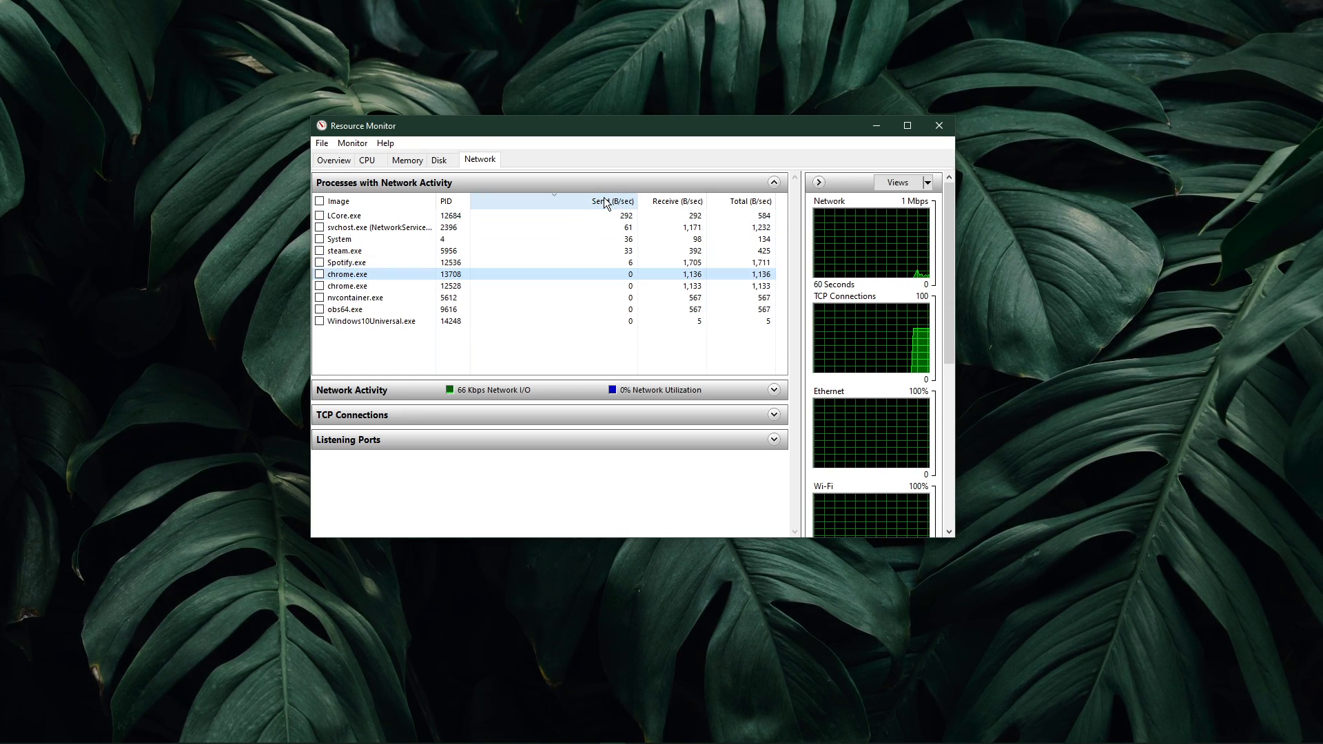
click(410, 253)
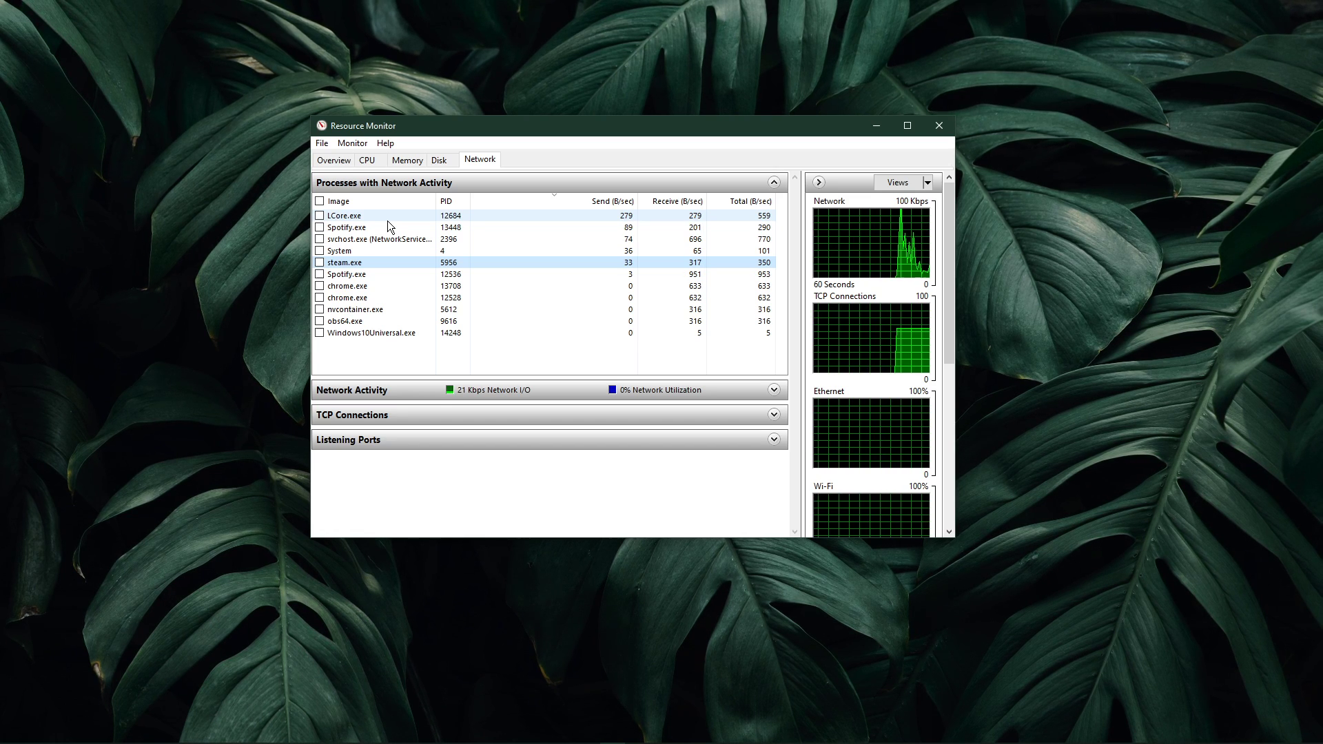
End the chrome.exe process 12528 and collapse the network activity list.
right_click(382, 286)
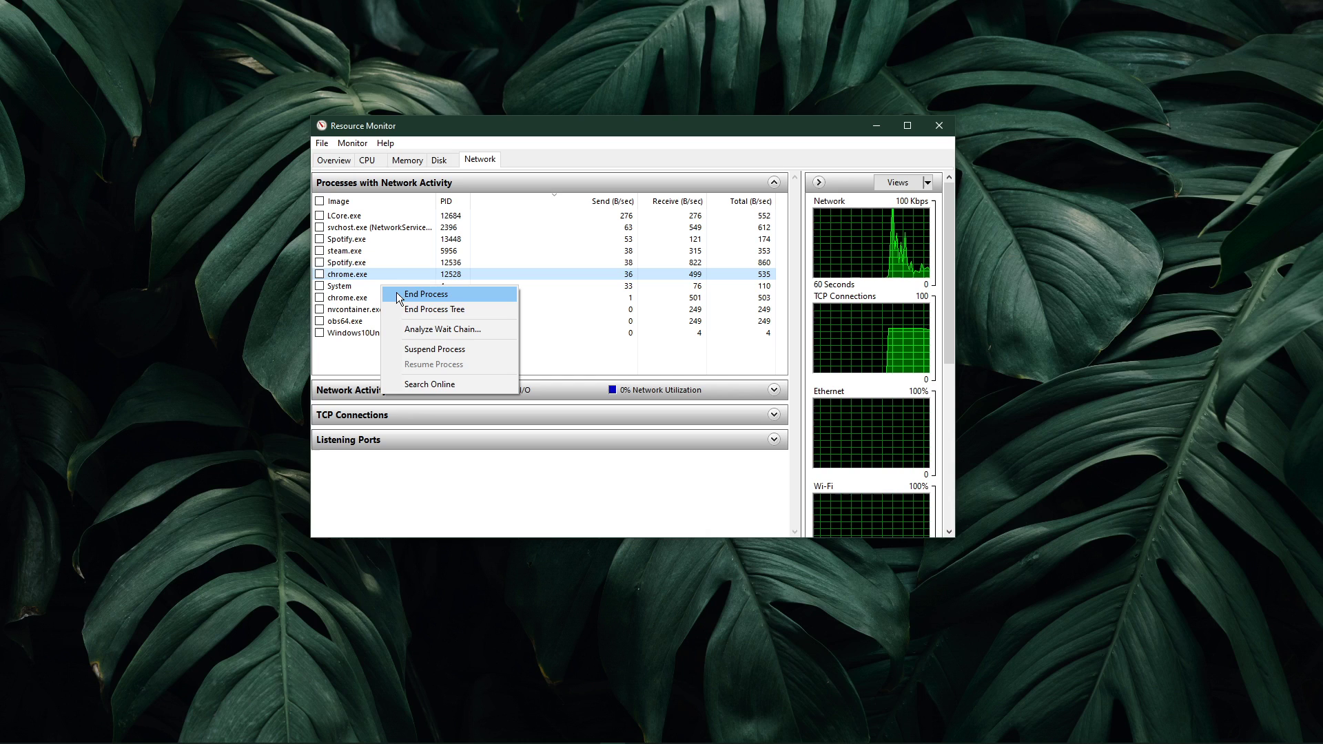
click(412, 264)
click(462, 186)
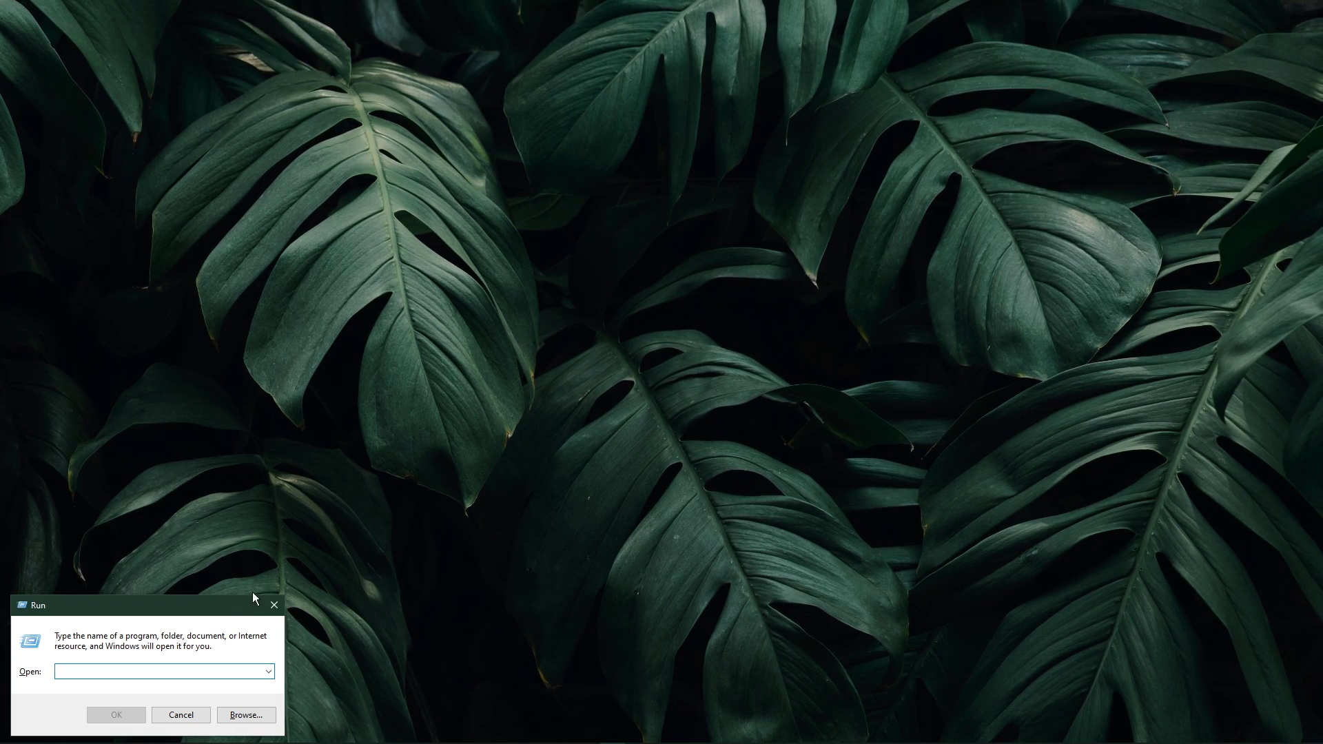
Run 'control' from the Run box to open Control Panel.
drag(236, 607, 775, 259)
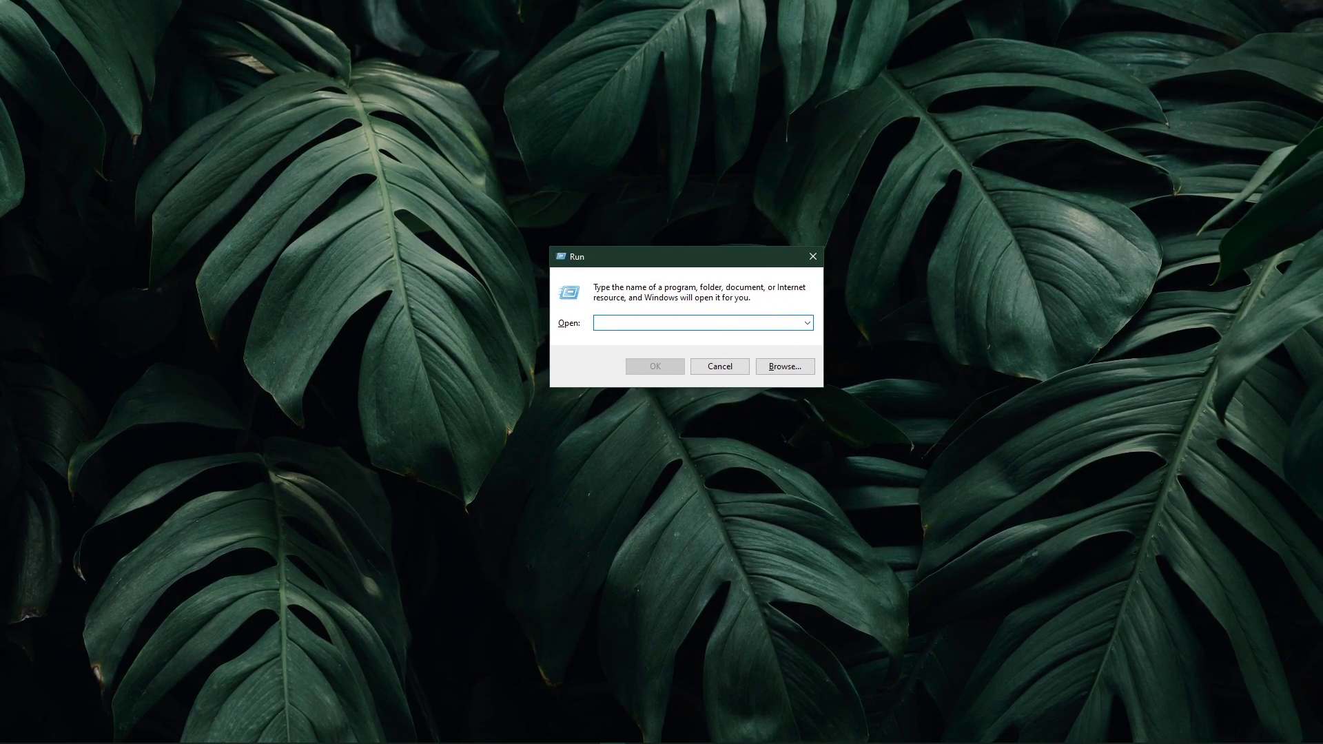
text(control)
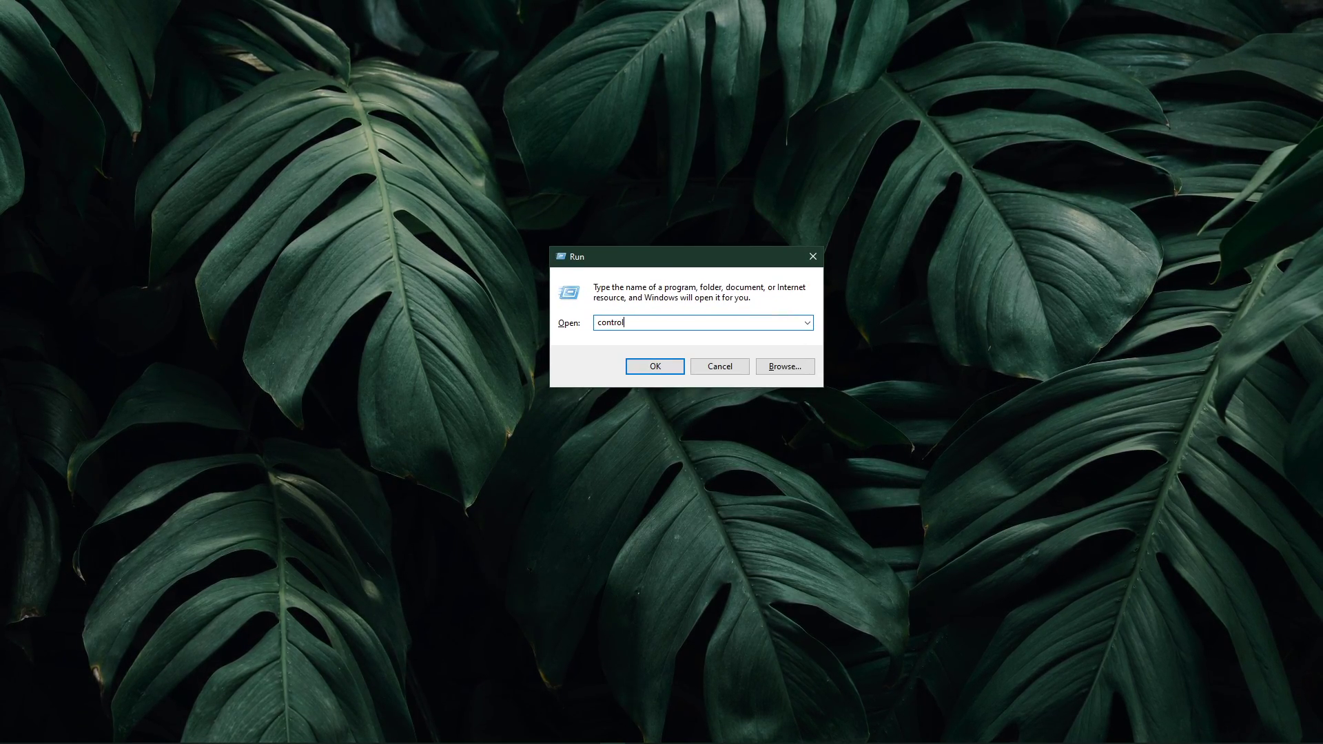
key(Return)
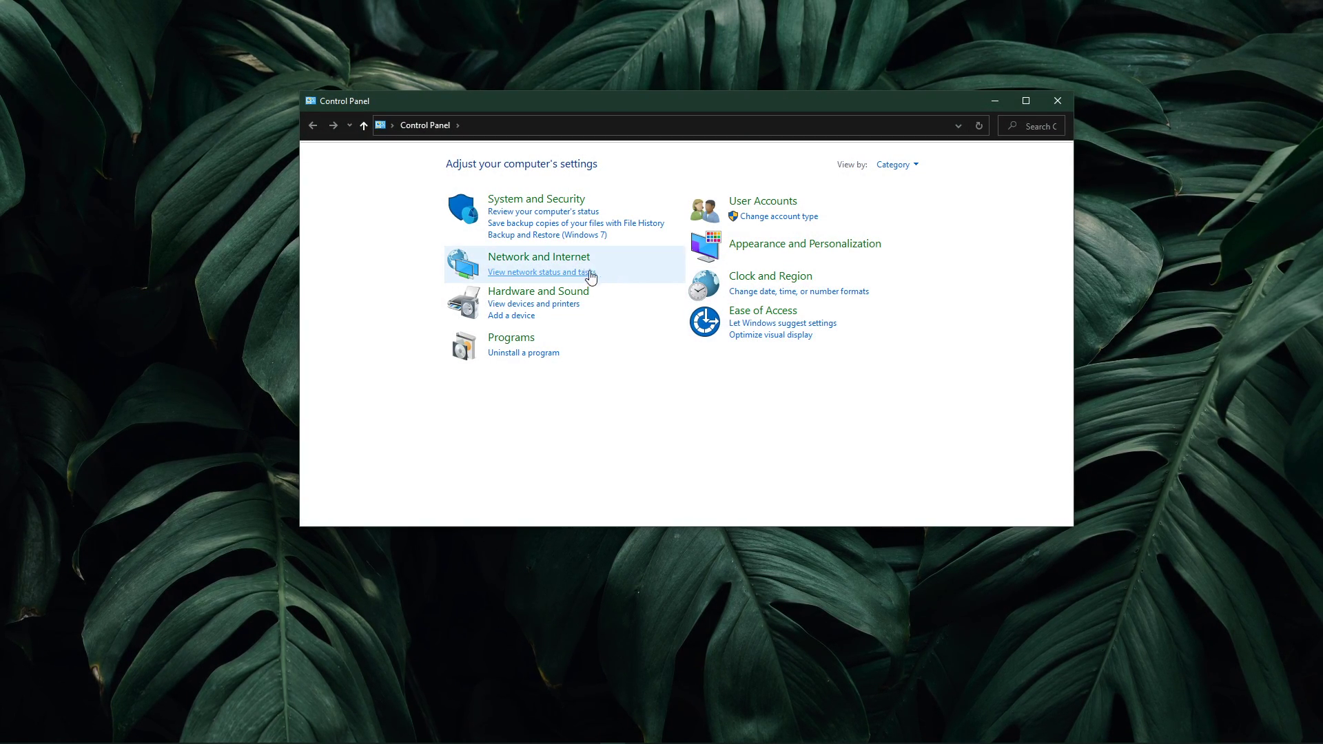
Open Ethernet Status through Network and Internet and the Network and Sharing Center.
click(572, 259)
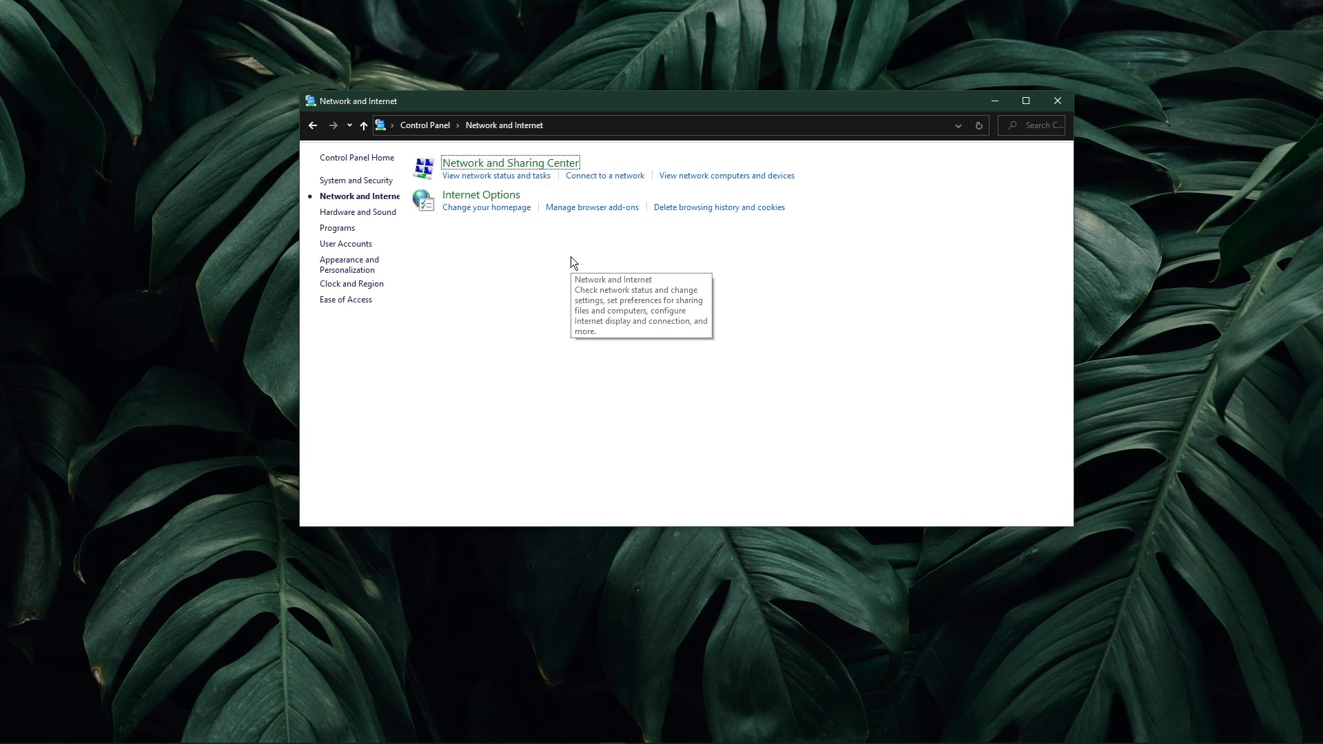
click(562, 165)
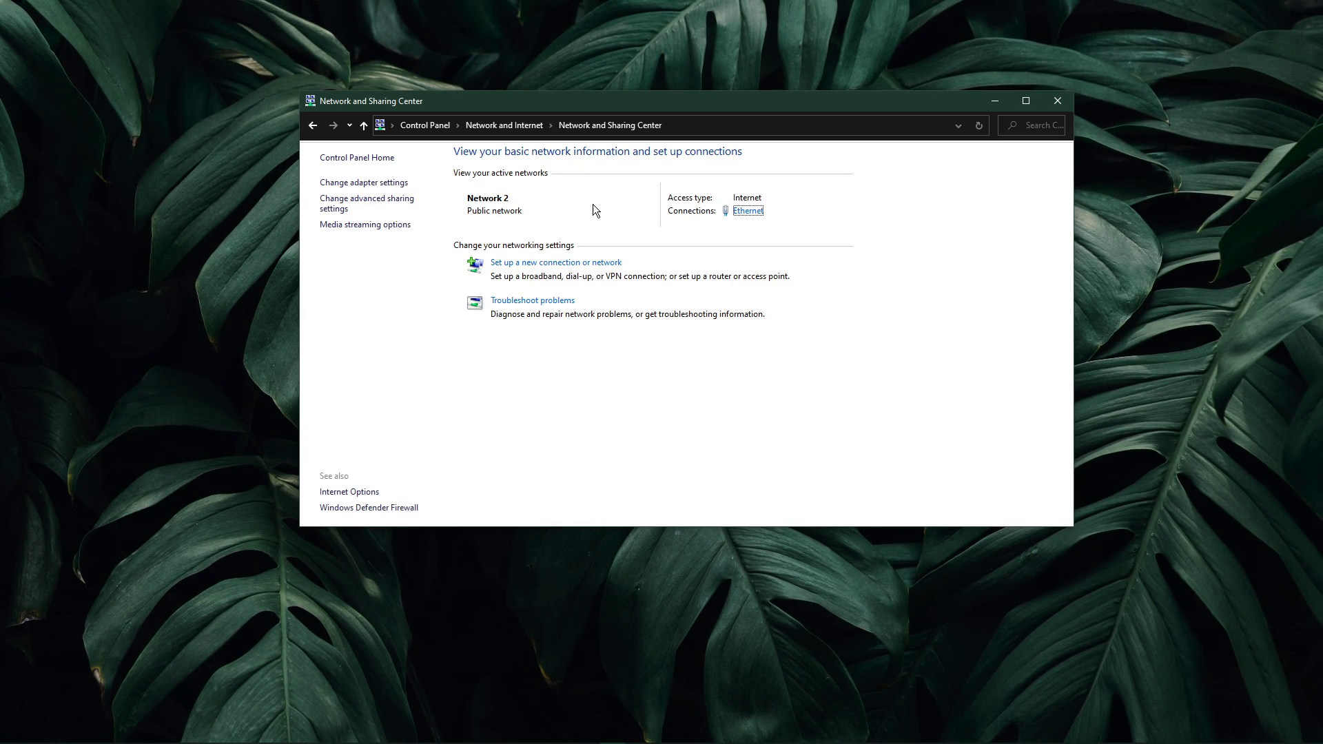
click(741, 212)
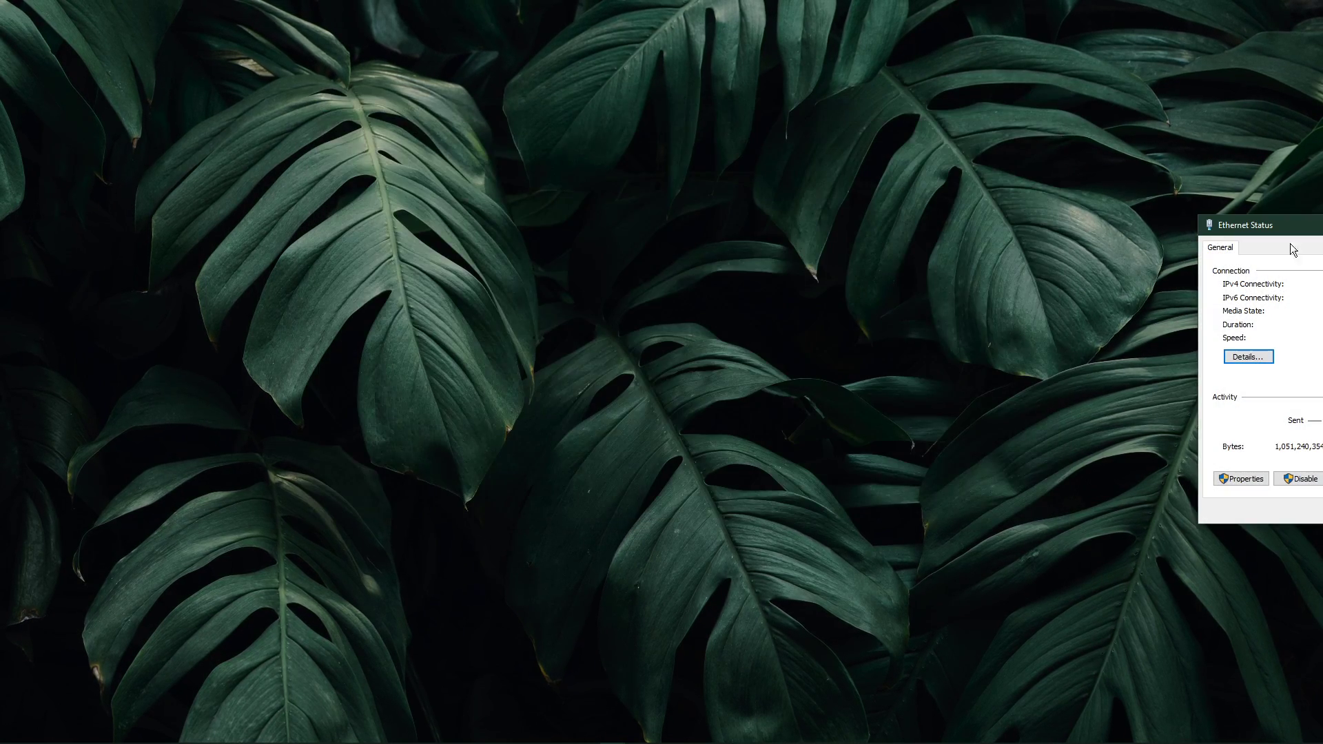
drag(1292, 226, 664, 192)
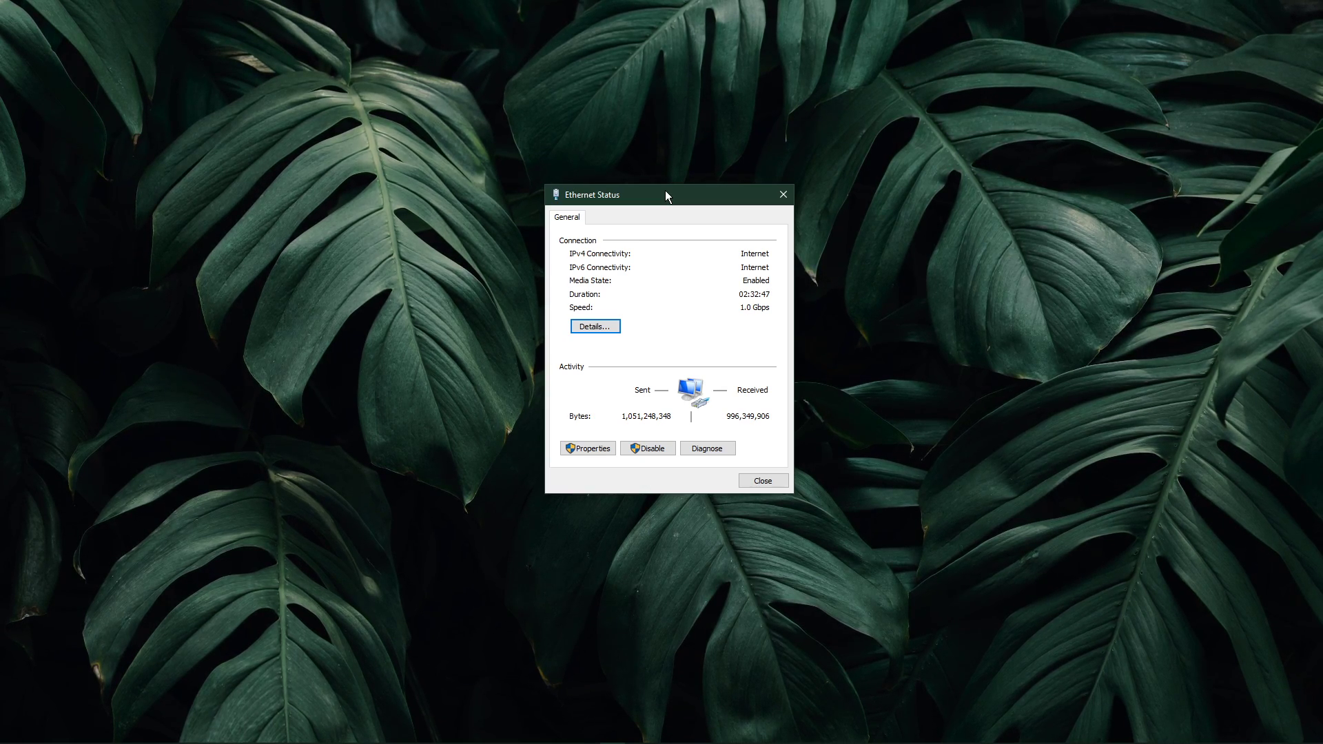
Set IPv4 Preferred DNS to 8.8.8.8 and Alternate DNS to 8.8.4.4.
click(583, 452)
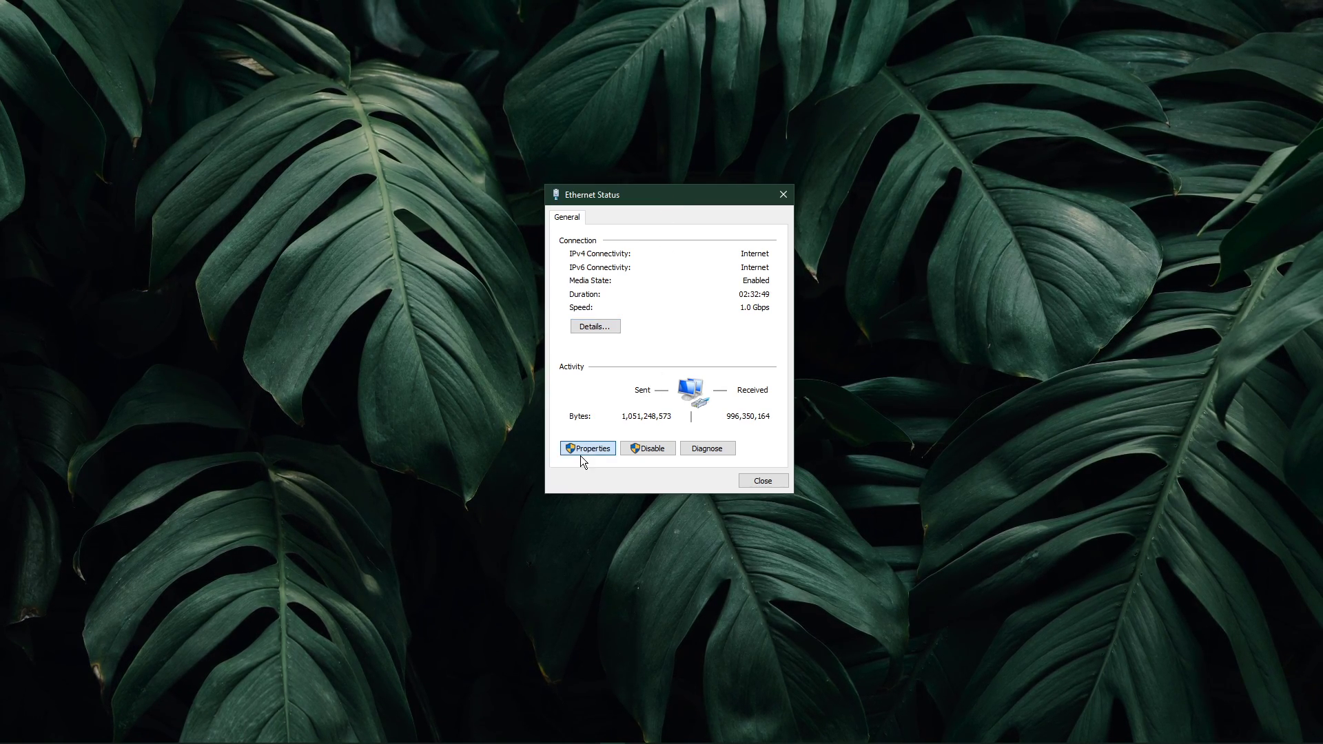
click(630, 351)
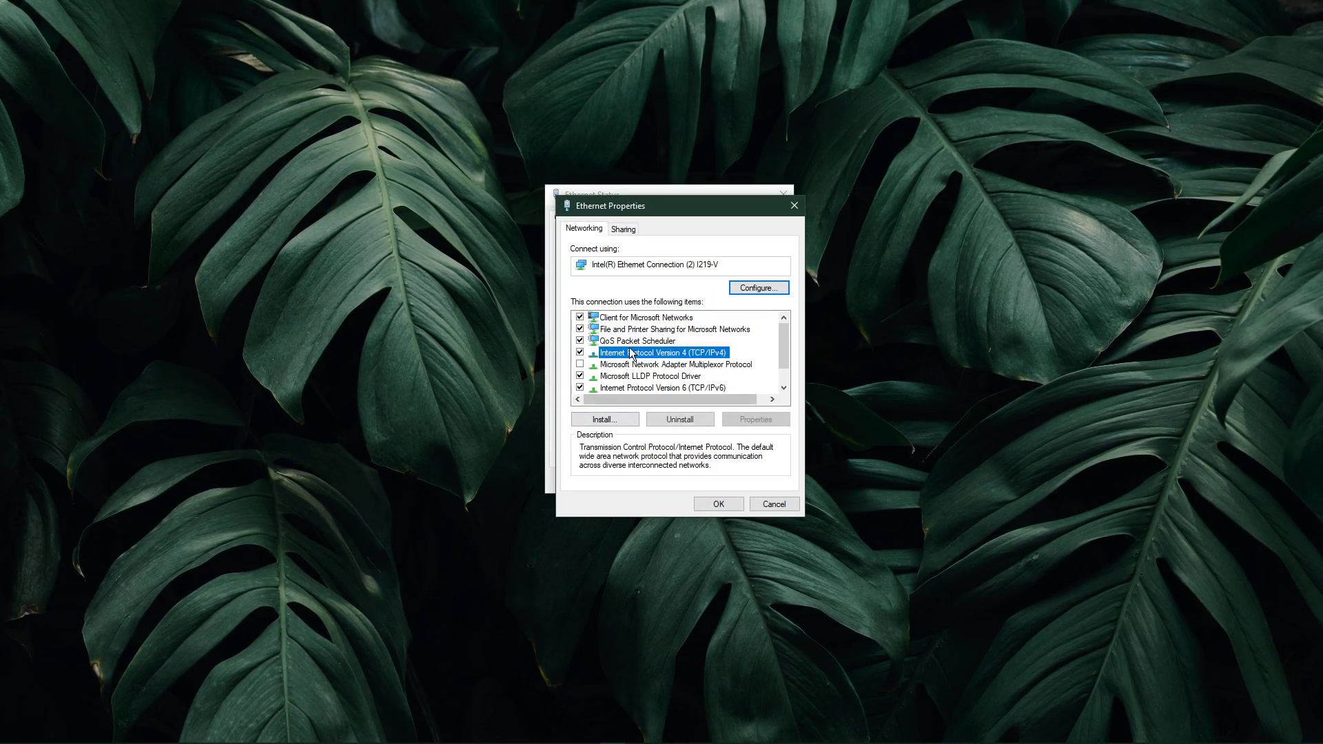
double_click(673, 352)
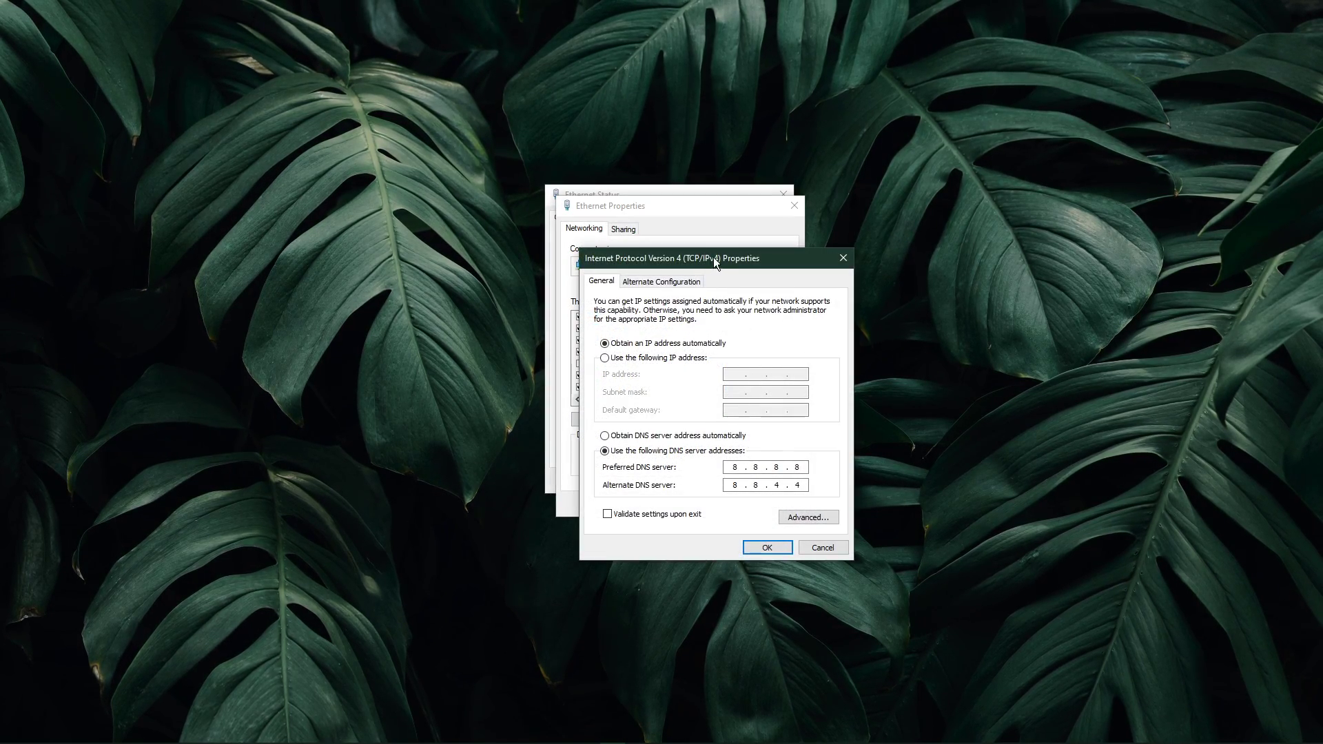
drag(713, 258, 667, 200)
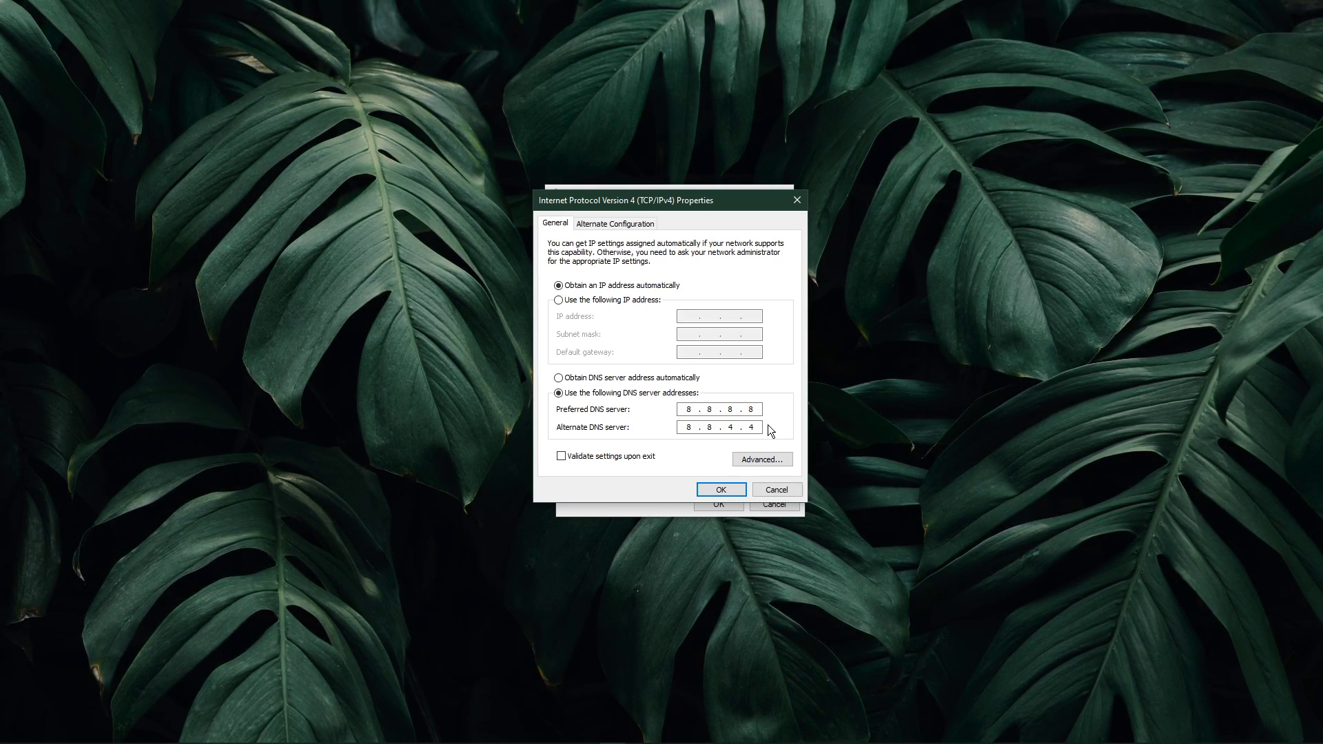
click(718, 488)
click(718, 503)
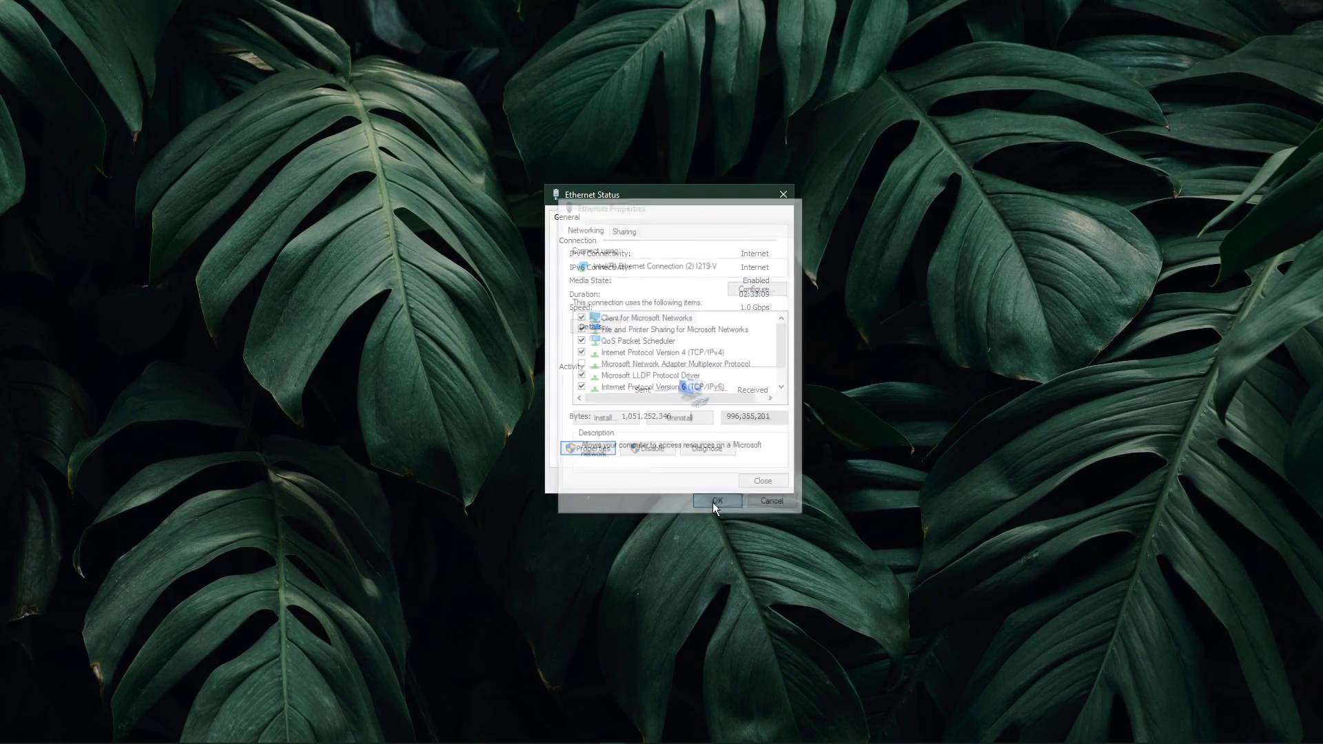